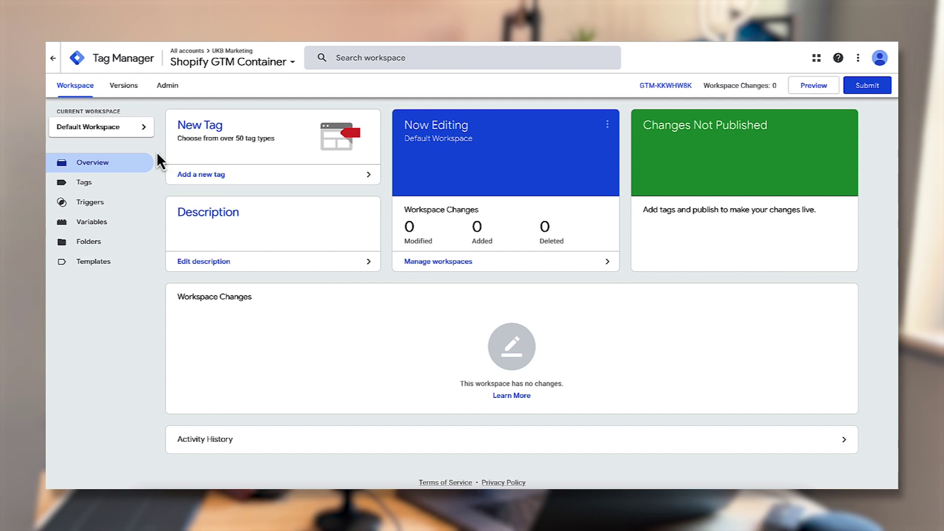
# Copy the container's <head> snippet from Admin > Install Google Tag Manager.
pyautogui.click(168, 89)
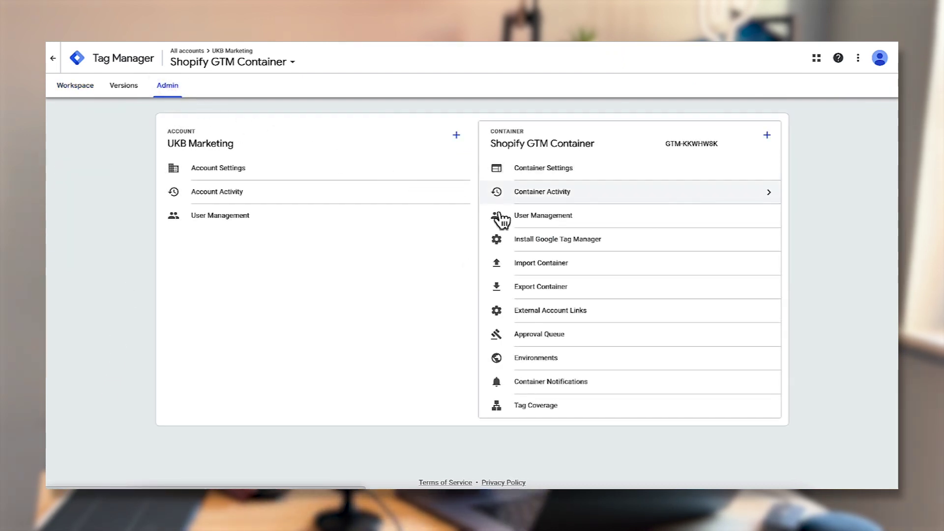
pyautogui.click(581, 242)
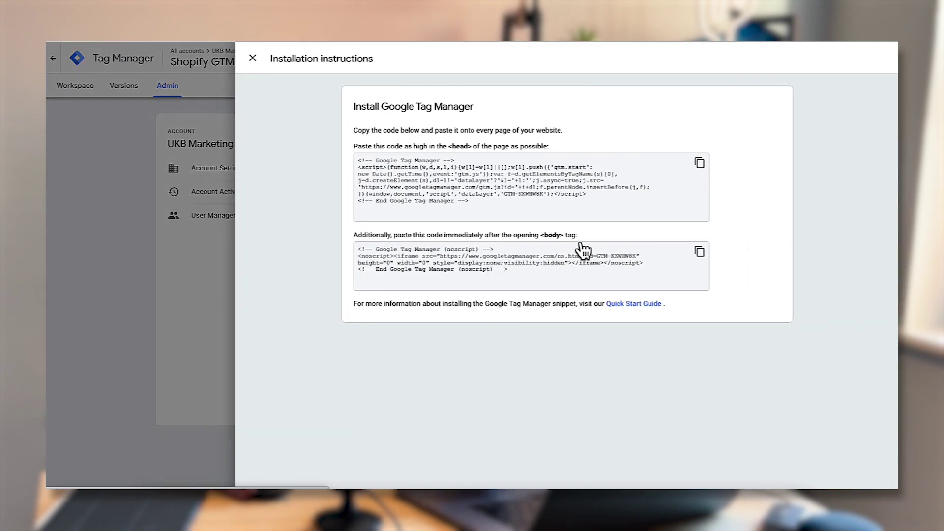
pyautogui.click(698, 164)
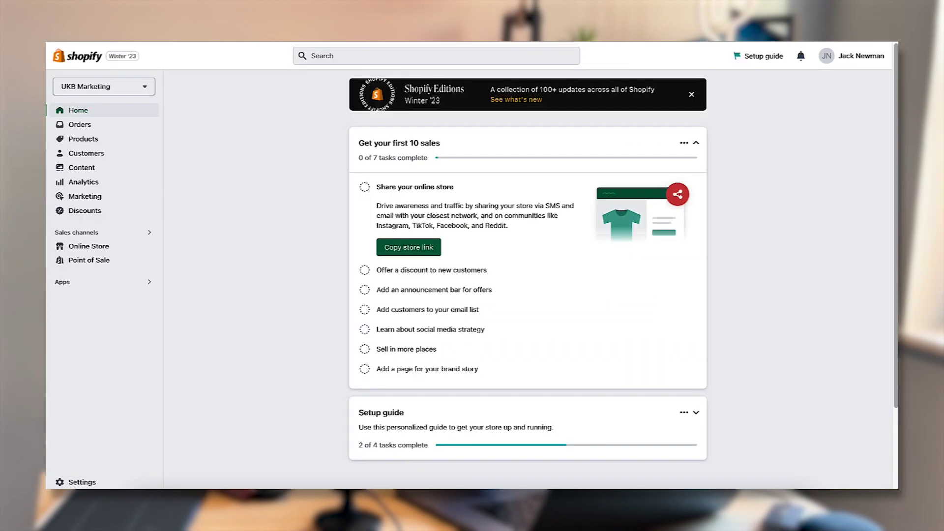
# Open the Dawn theme's theme.liquid layout file in the code editor.
pyautogui.click(88, 247)
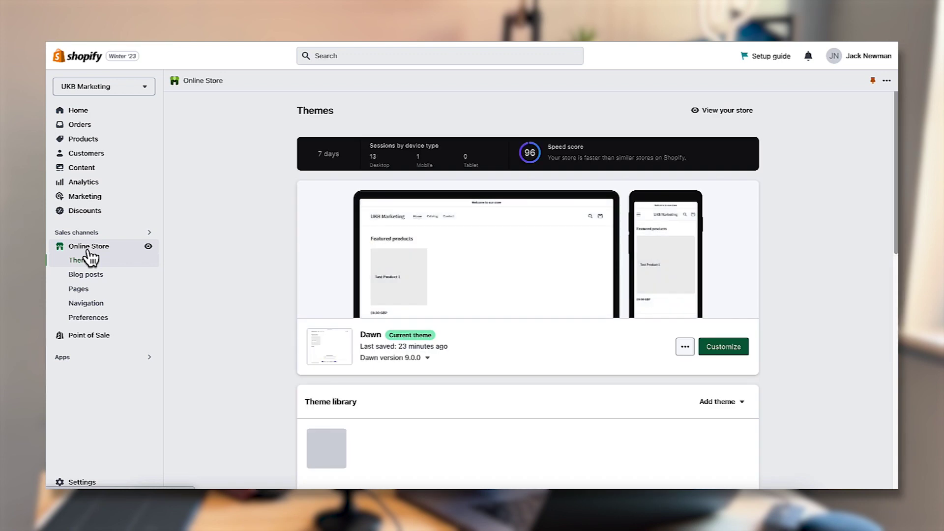
pyautogui.click(685, 347)
pyautogui.click(617, 301)
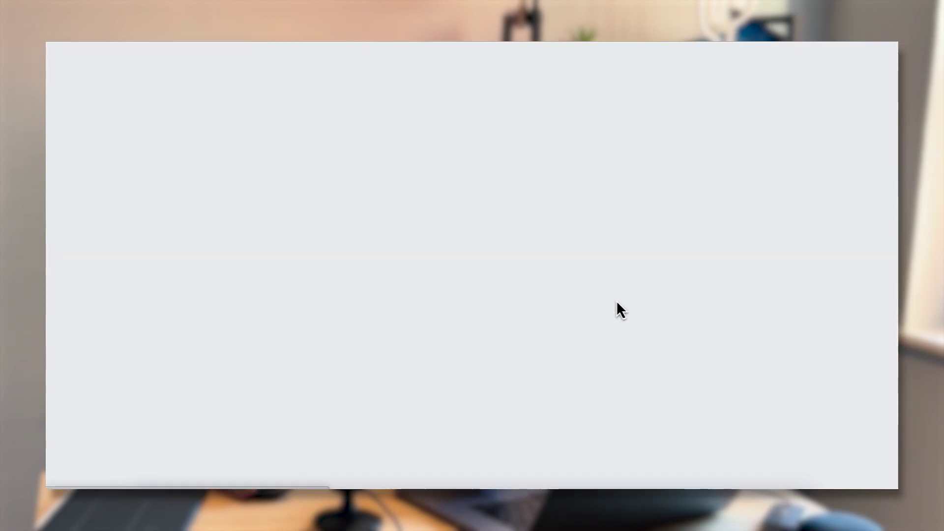
pyautogui.click(93, 159)
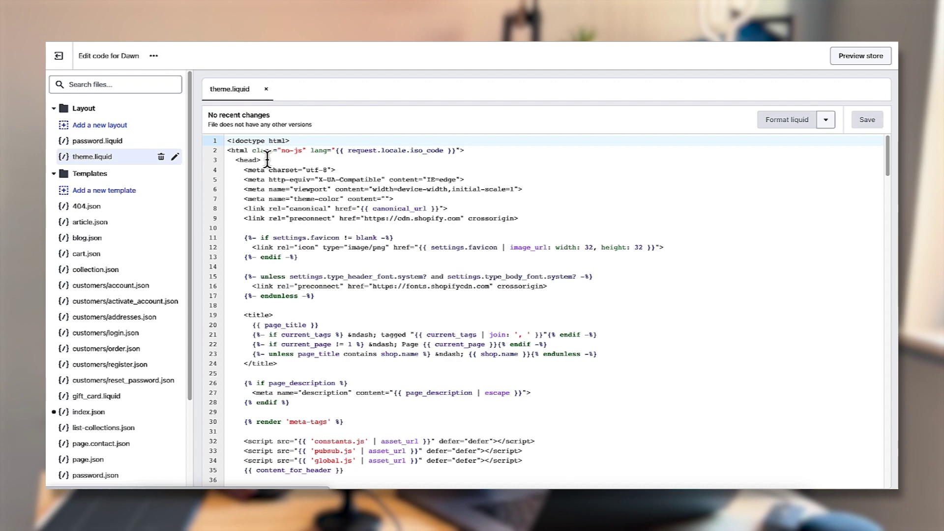
# Paste the Google Tag Manager head snippet on a new line right after <head>.
pyautogui.click(287, 160)
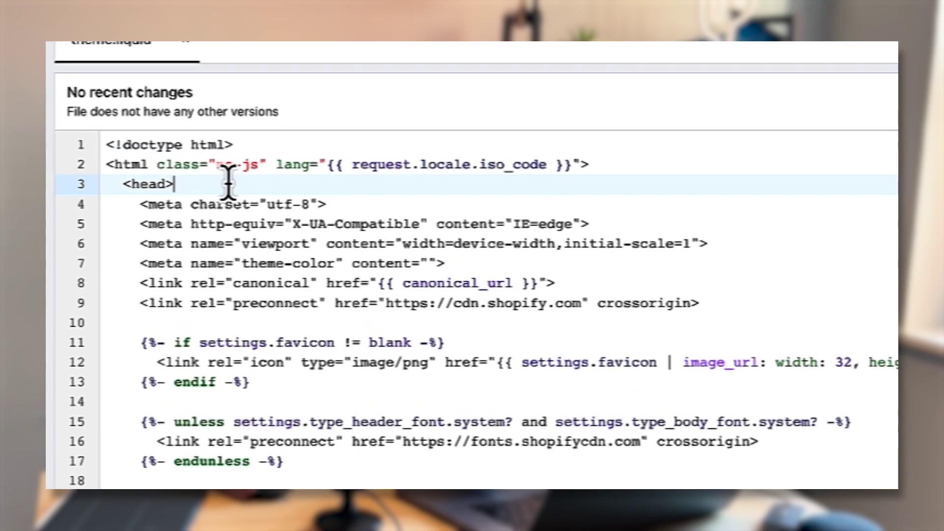
pyautogui.press('Return')
pyautogui.press('Return')
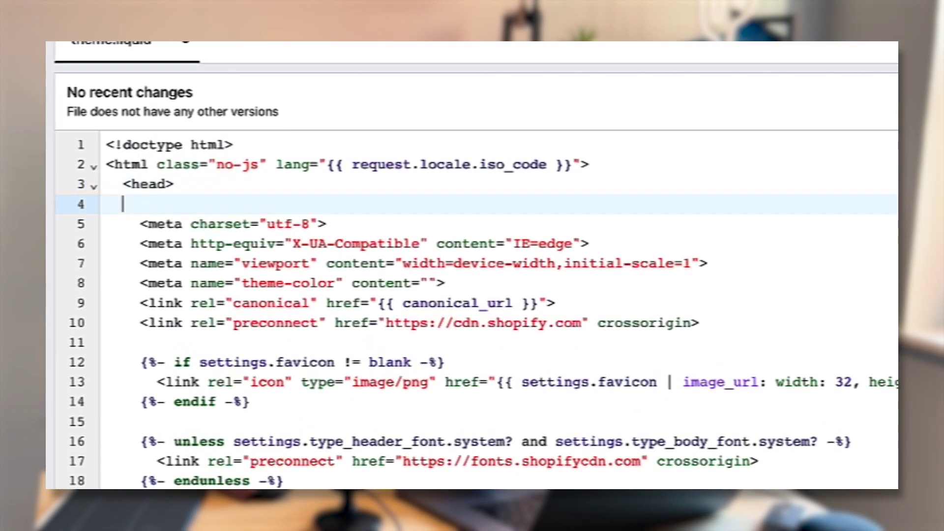
pyautogui.press('Up')
pyautogui.hotkey('ctrl', 'v')
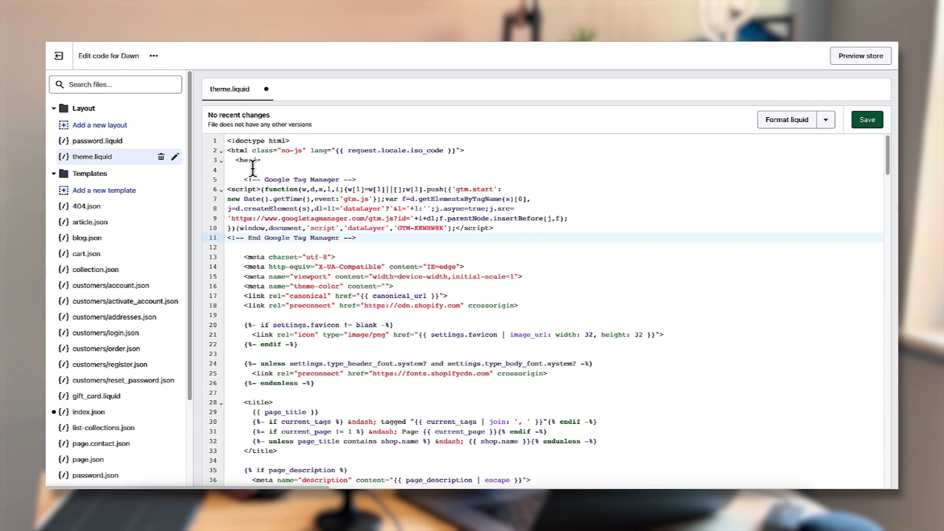
# Insert the dataLayer script above the GTM snippet, save theme.liquid and exit the editor.
pyautogui.click(159, 203)
pyautogui.press('Return')
pyautogui.press('Return')
pyautogui.press('Up')
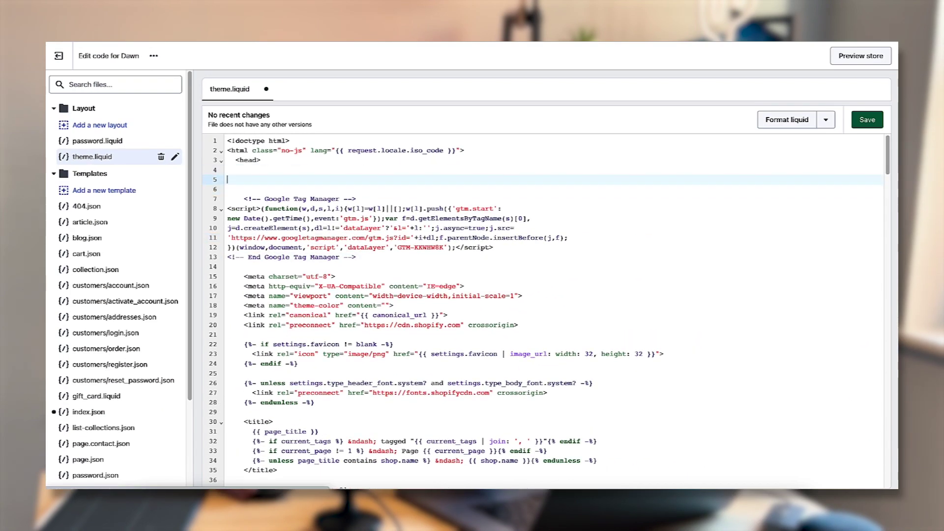
pyautogui.click(703, 488)
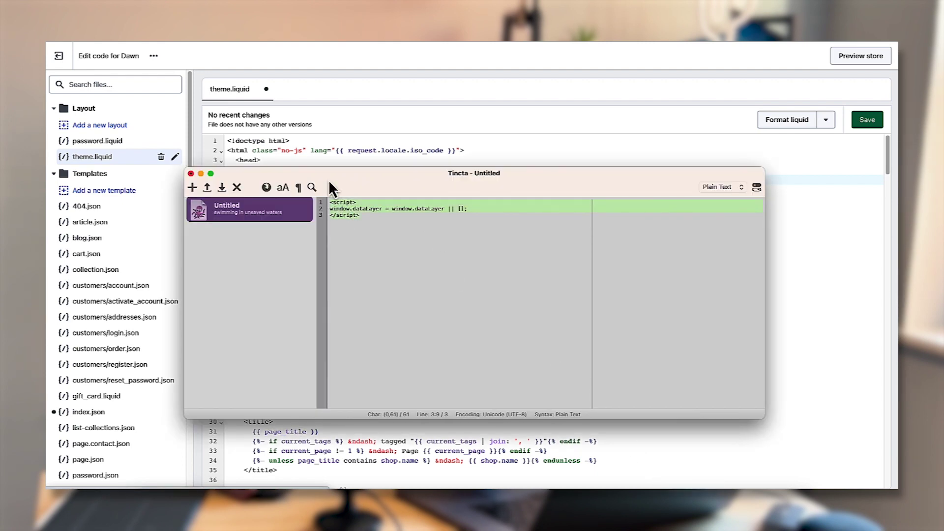
pyautogui.press('super+Tab')
pyautogui.press('super+v')
pyautogui.click(282, 227)
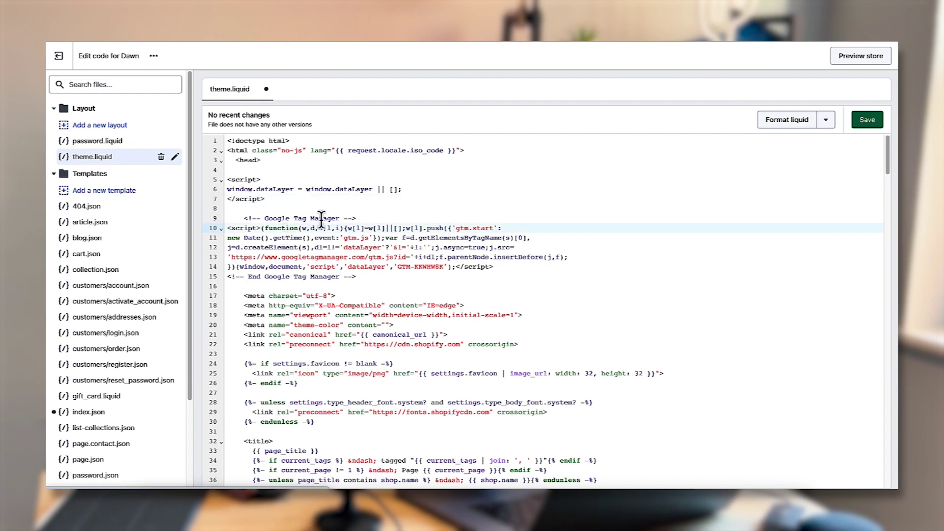
pyautogui.click(867, 123)
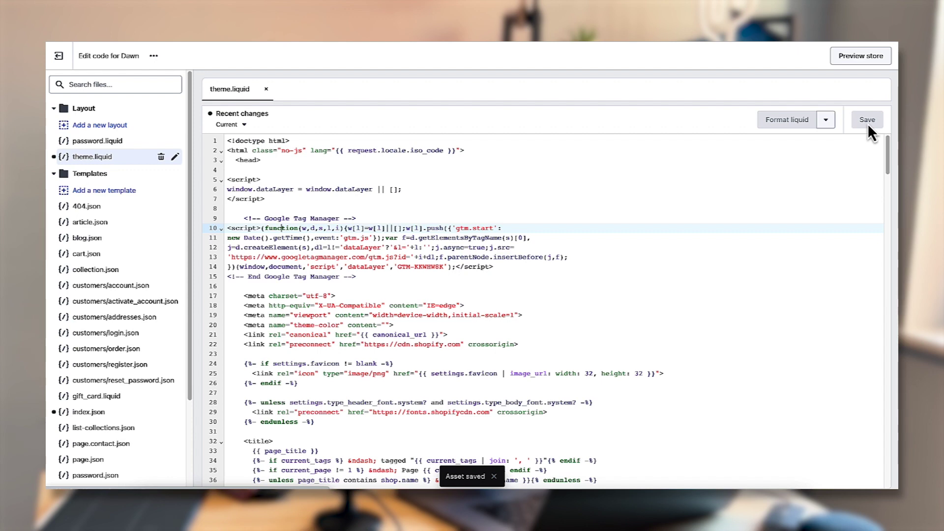
pyautogui.click(59, 56)
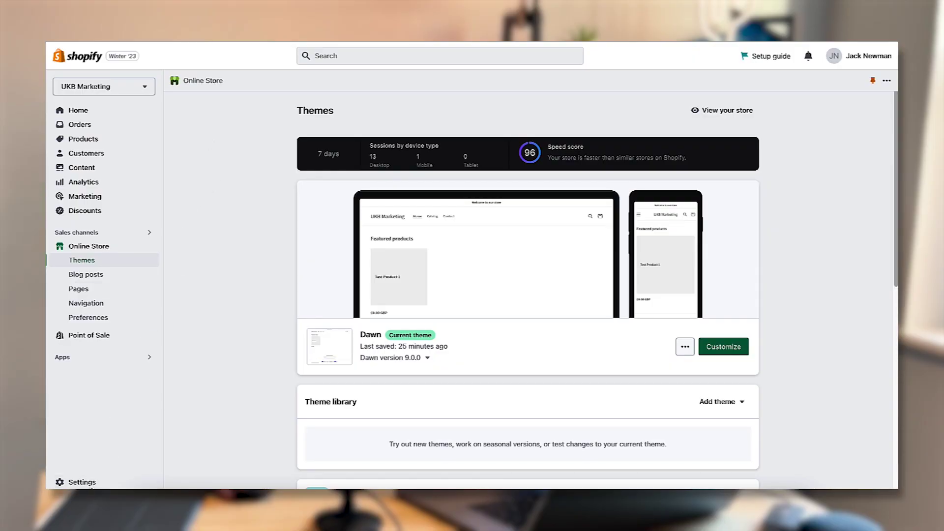
# Open the Checkout settings and scroll to the Order status page section.
pyautogui.click(89, 484)
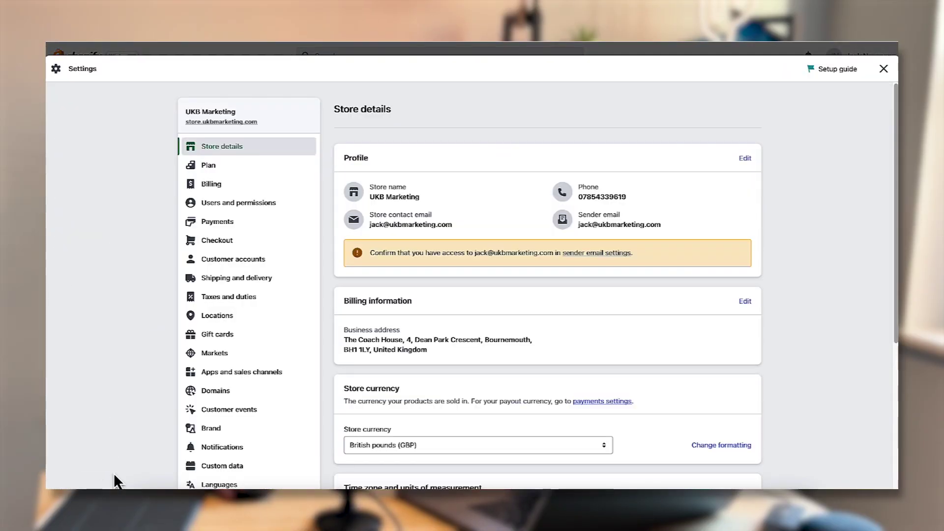
pyautogui.scroll(-1, 219, 394)
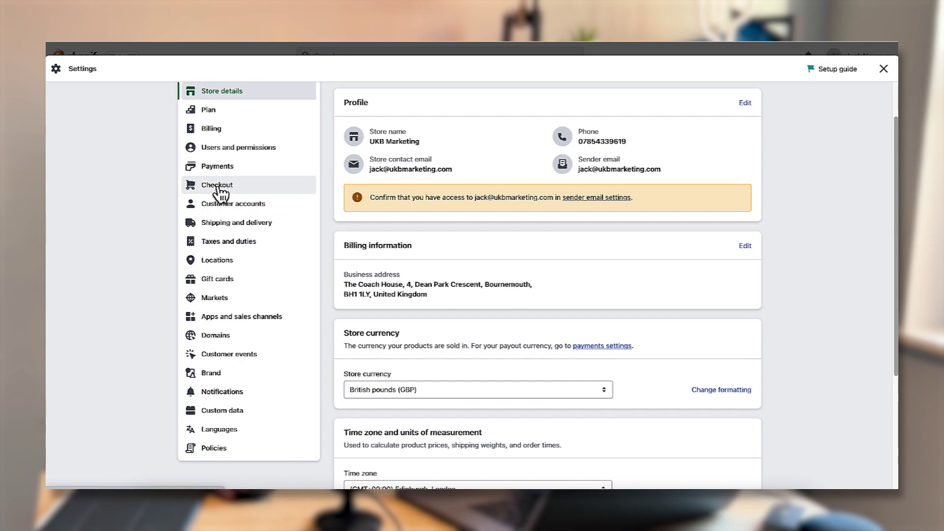
pyautogui.click(218, 188)
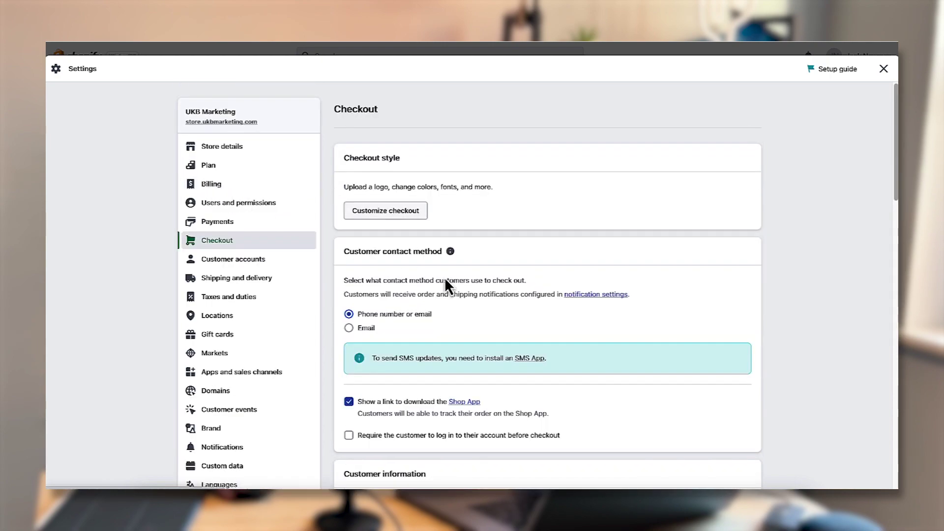
pyautogui.scroll(-15, 446, 280)
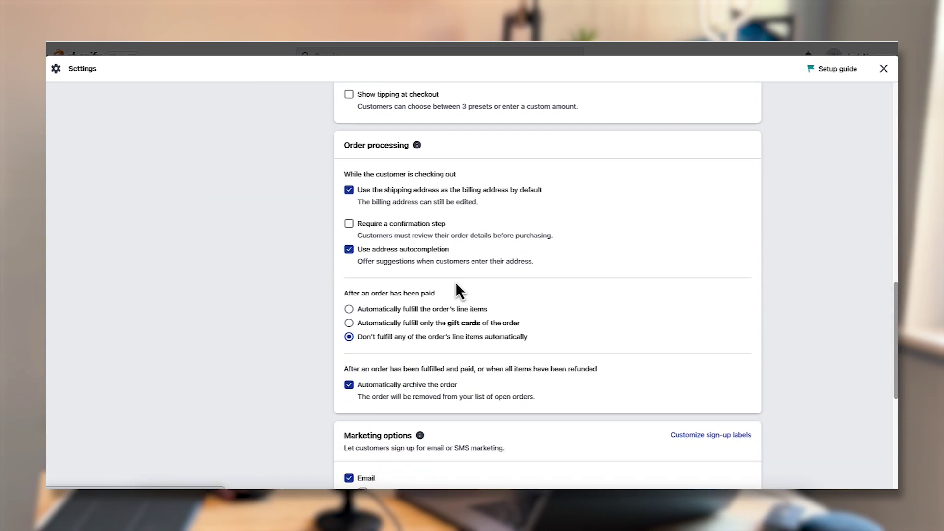
pyautogui.scroll(-10, 455, 281)
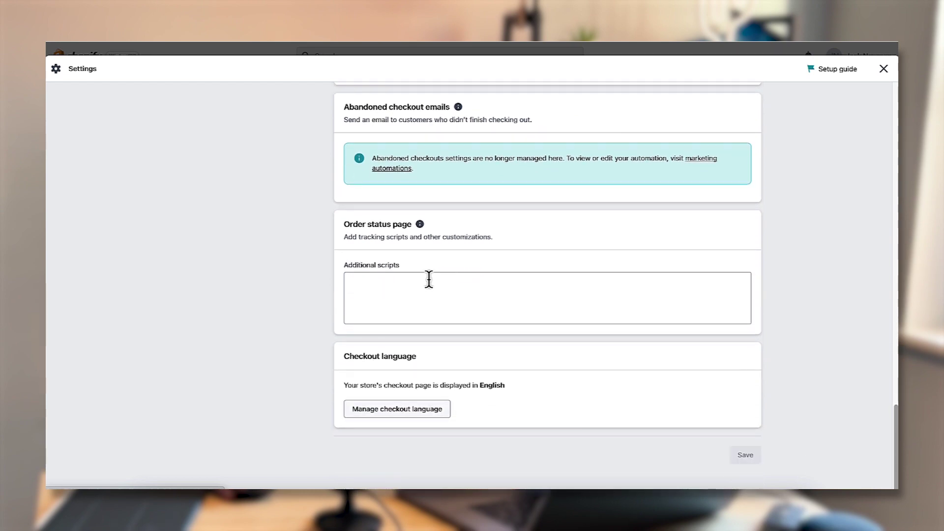
# Paste the dataLayer script and GTM head snippet into Additional scripts and save.
pyautogui.click(428, 279)
pyautogui.hotkey('ctrl', 'v')
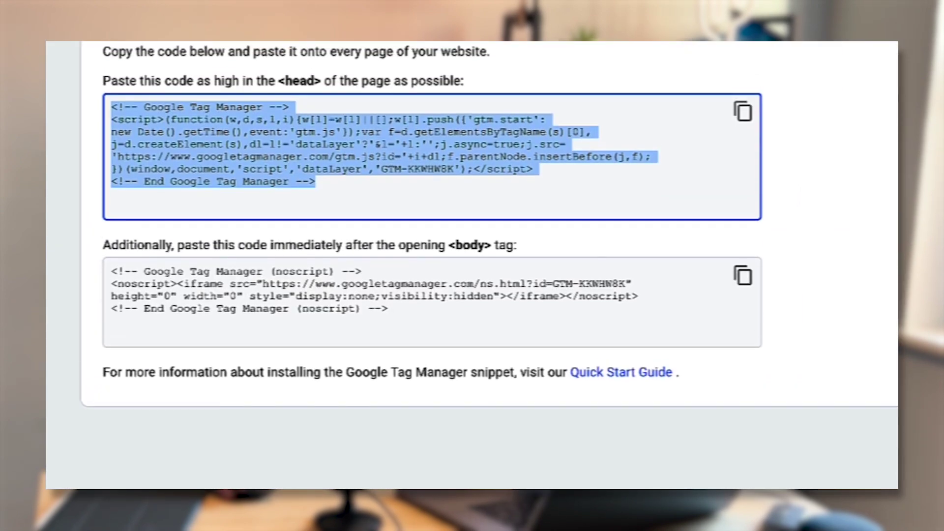
pyautogui.click(743, 112)
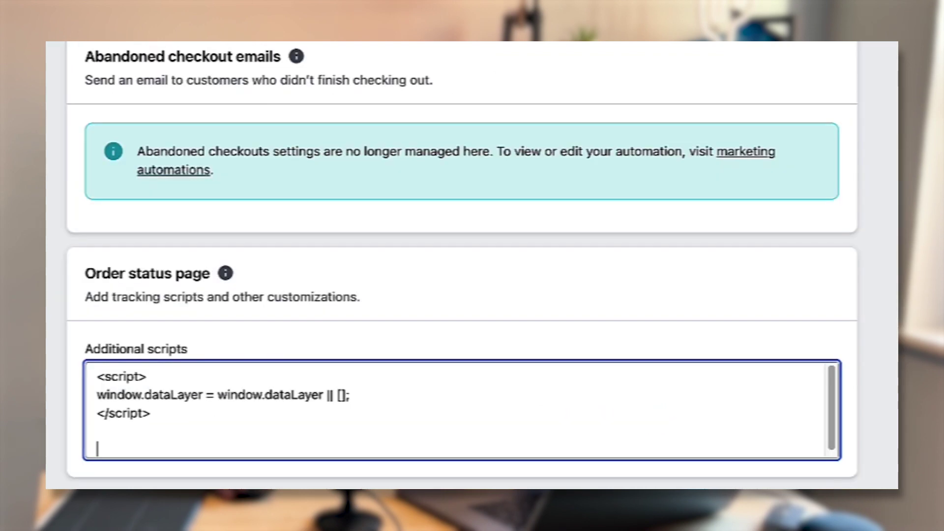
pyautogui.hotkey('ctrl', 'v')
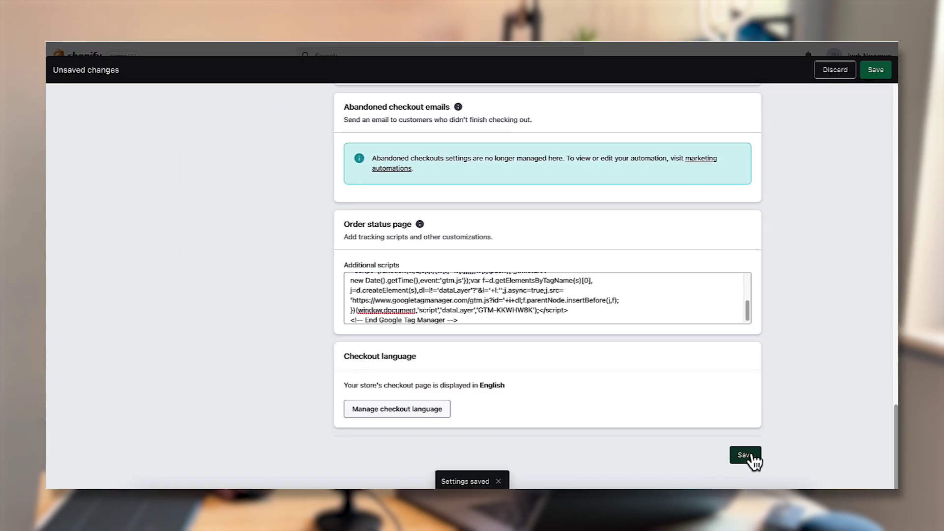
pyautogui.click(745, 454)
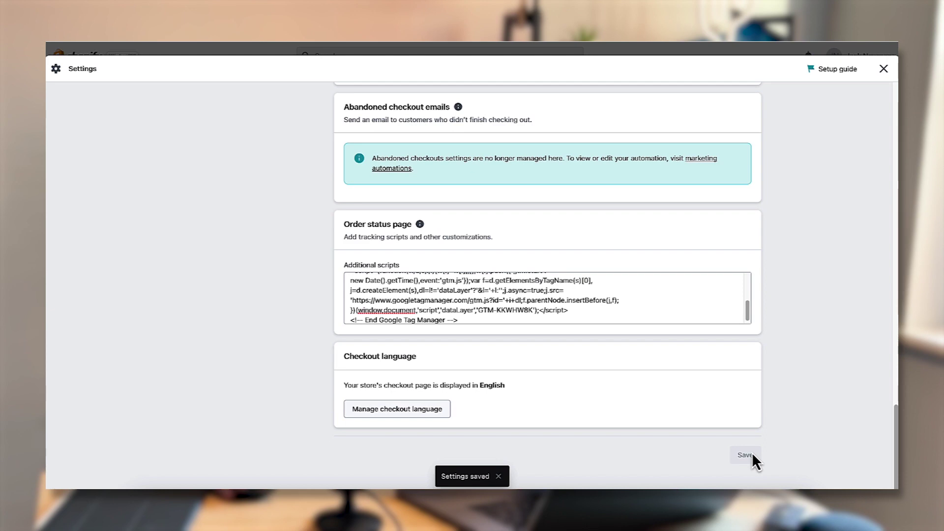
pyautogui.click(883, 68)
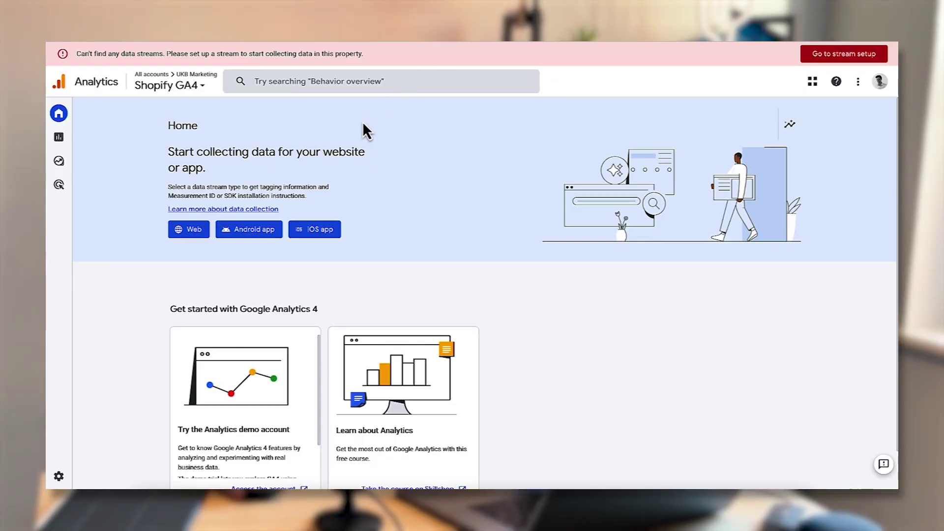
pyautogui.click(69, 476)
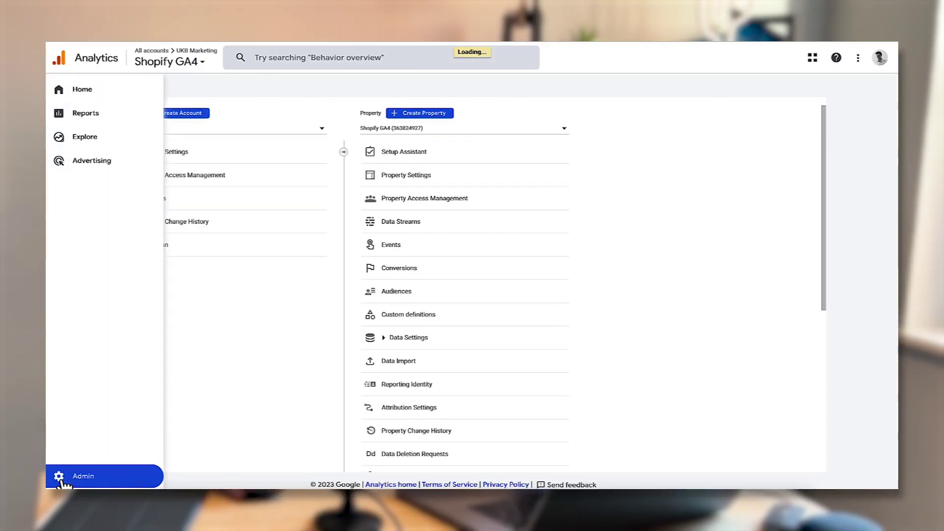
pyautogui.click(416, 225)
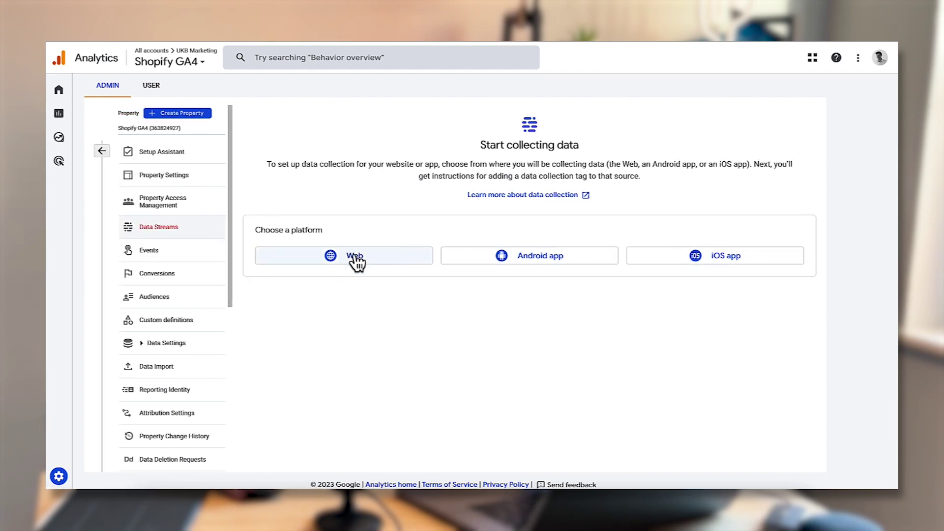
pyautogui.click(355, 254)
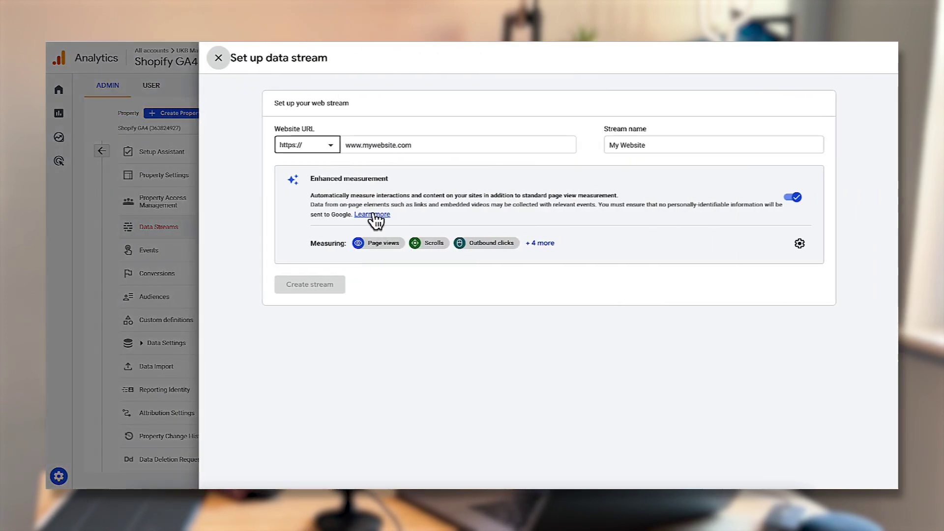
pyautogui.click(406, 144)
pyautogui.hotkey('ctrl', 'v')
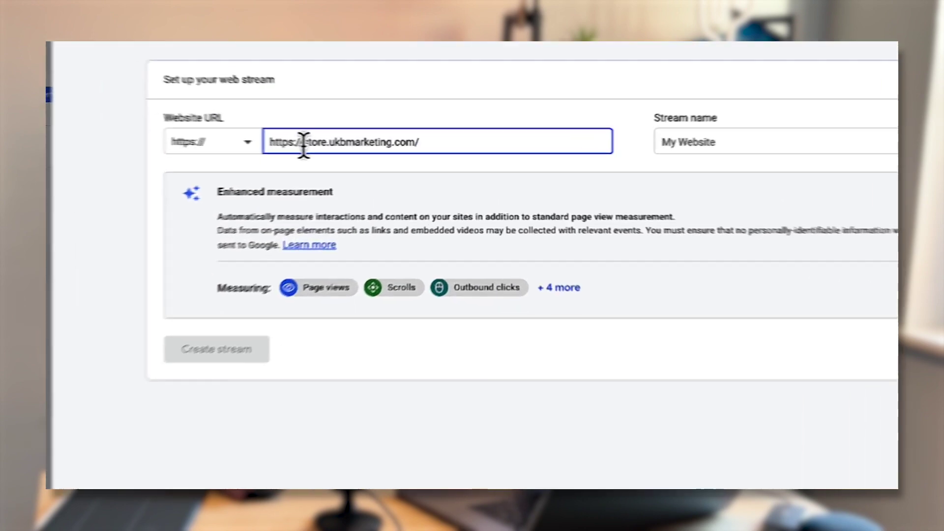
pyautogui.moveTo(270, 142); pyautogui.dragTo(303, 143)
pyautogui.press('BackSpace')
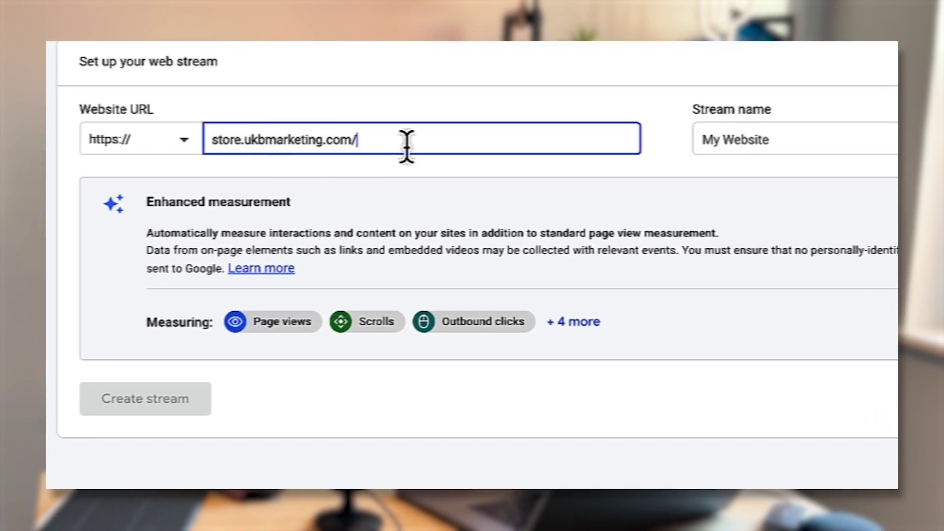
# Name the stream 'UKB Marketing Store' and create it.
pyautogui.click(840, 150)
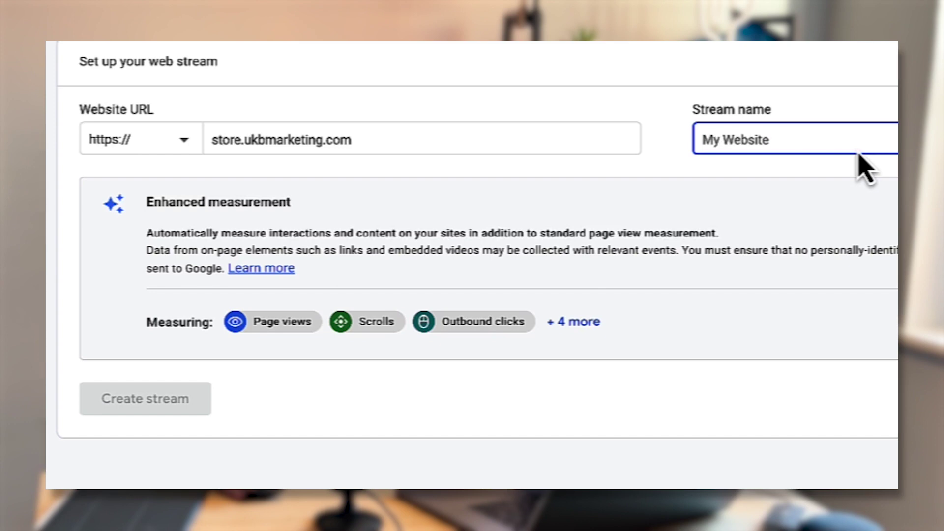
pyautogui.write('UKB Marketing Store')
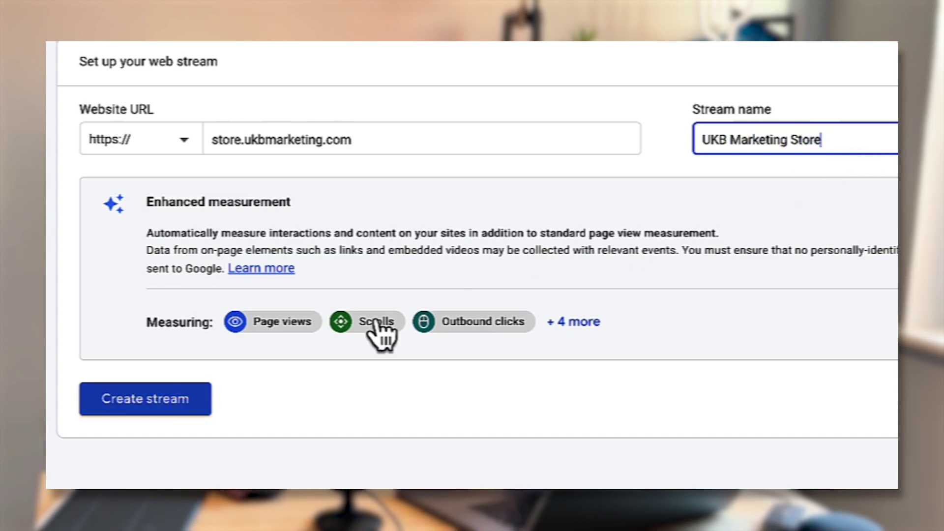
pyautogui.click(164, 400)
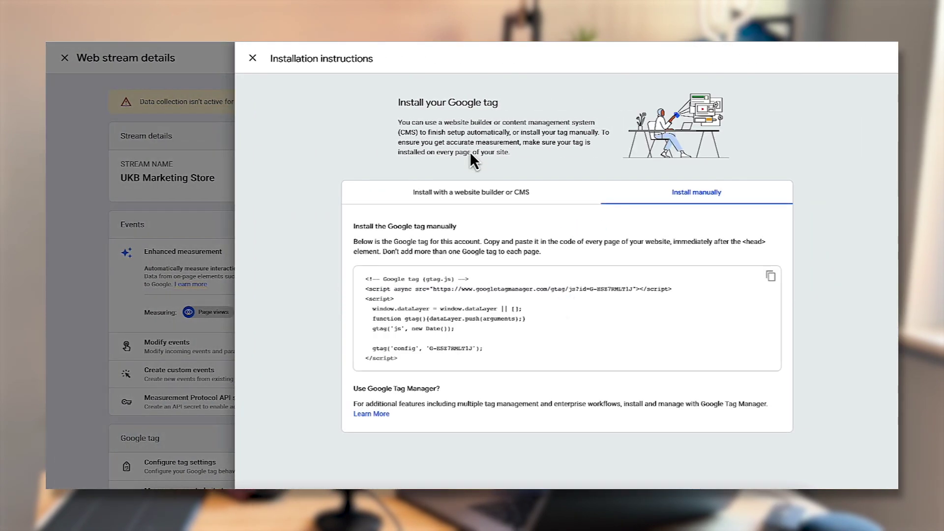
pyautogui.click(253, 58)
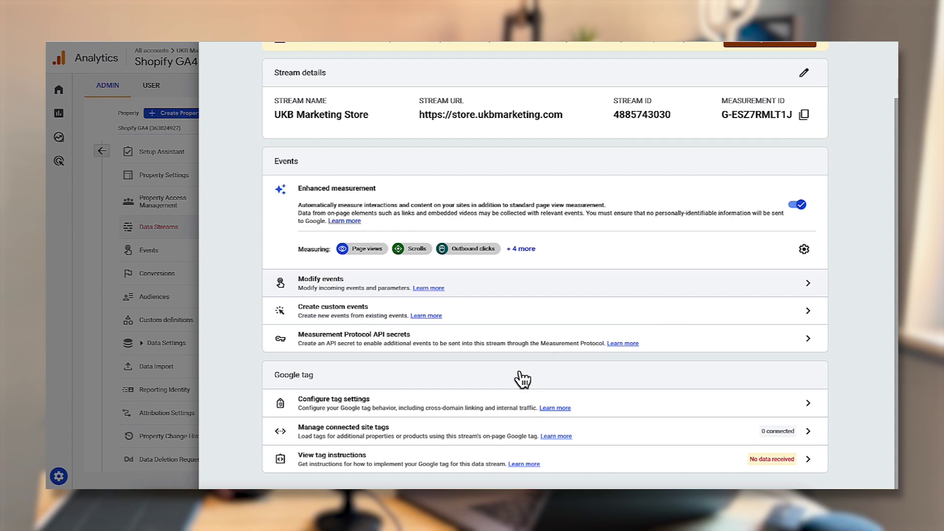
# In the Google tag's unwanted referrals settings, add myshopify.com as the first condition.
pyautogui.click(412, 413)
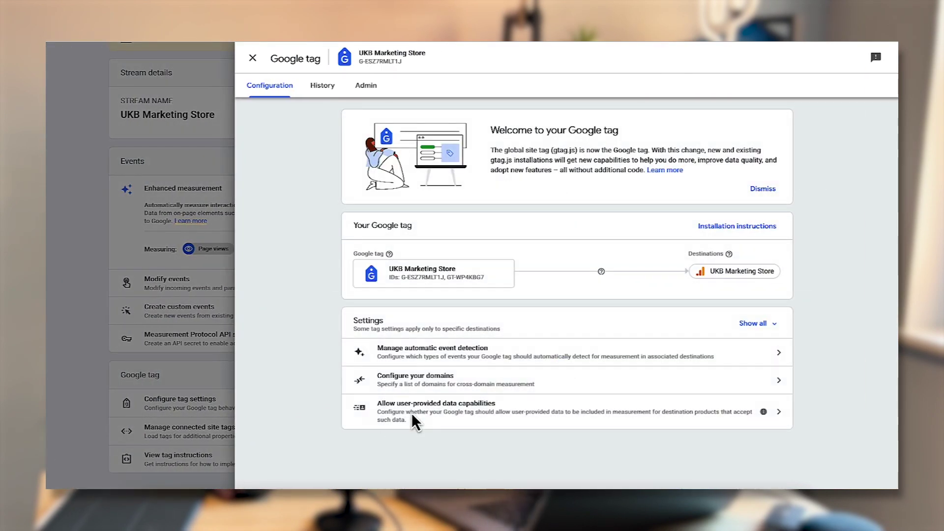
pyautogui.click(745, 326)
pyautogui.scroll(-2, 743, 332)
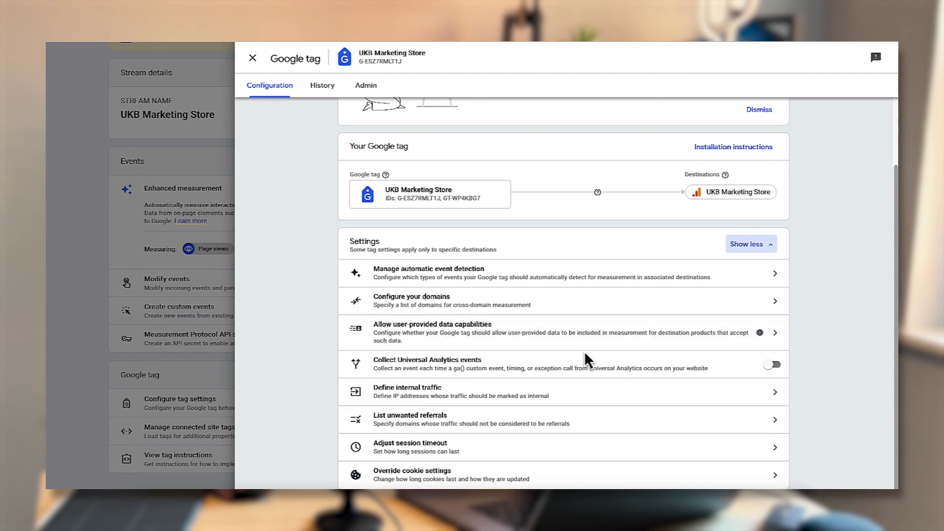
pyautogui.click(442, 419)
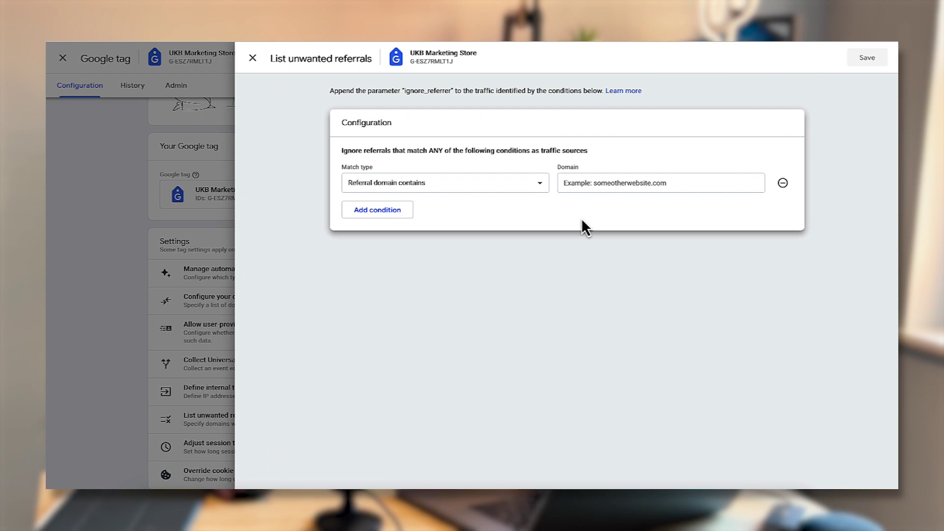
pyautogui.write('myshopify.com')
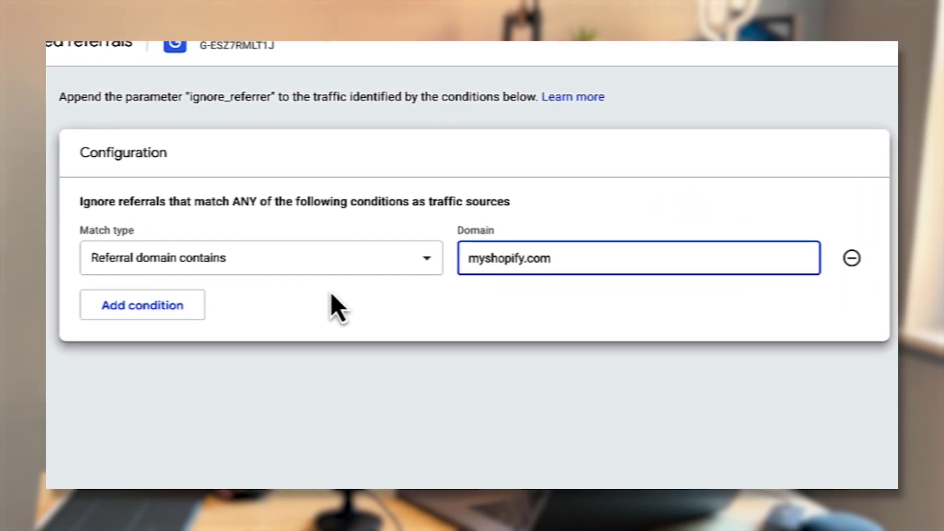
# Add store.ukbmarketing.com as a second referral condition and save the exclusions.
pyautogui.click(160, 307)
pyautogui.click(558, 294)
pyautogui.hotkey('ctrl', 'v')
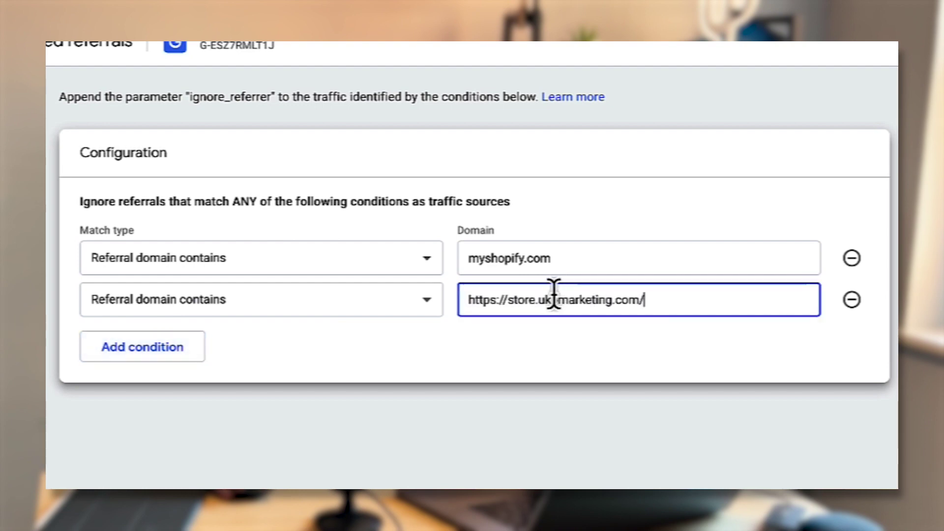
pyautogui.click(508, 300)
pyautogui.press('BackSpace')
pyautogui.press('BackSpace')
pyautogui.press('BackSpace')
pyautogui.press('BackSpace')
pyautogui.press('BackSpace')
pyautogui.press('BackSpace')
pyautogui.press('BackSpace')
pyautogui.press('BackSpace')
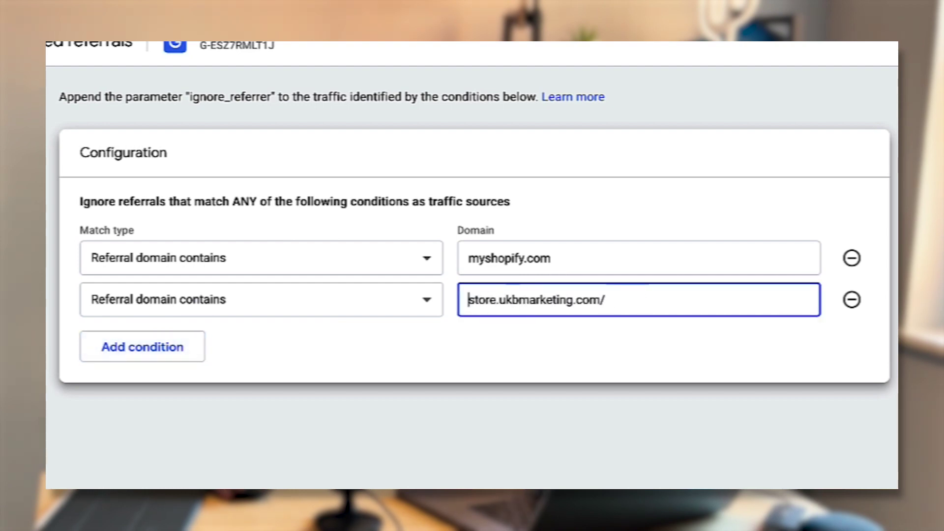
pyautogui.press('End')
pyautogui.press('BackSpace')
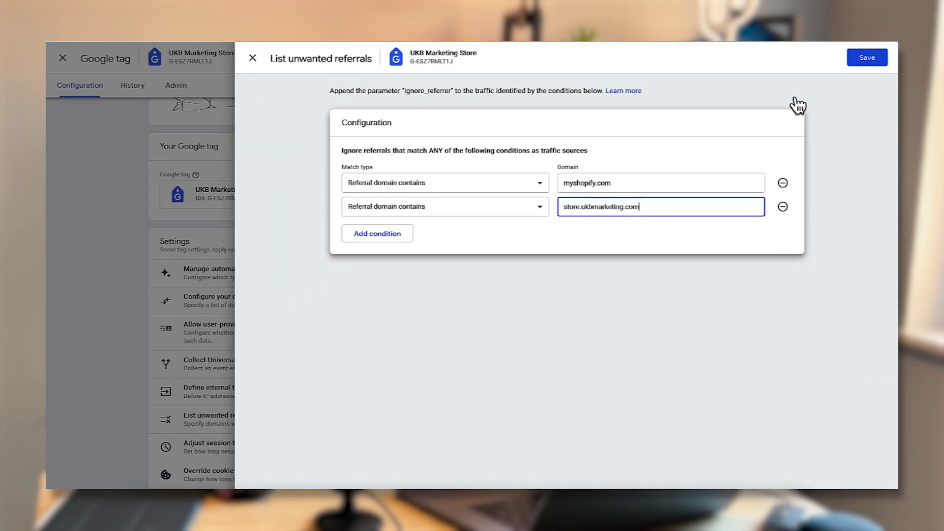
pyautogui.click(869, 57)
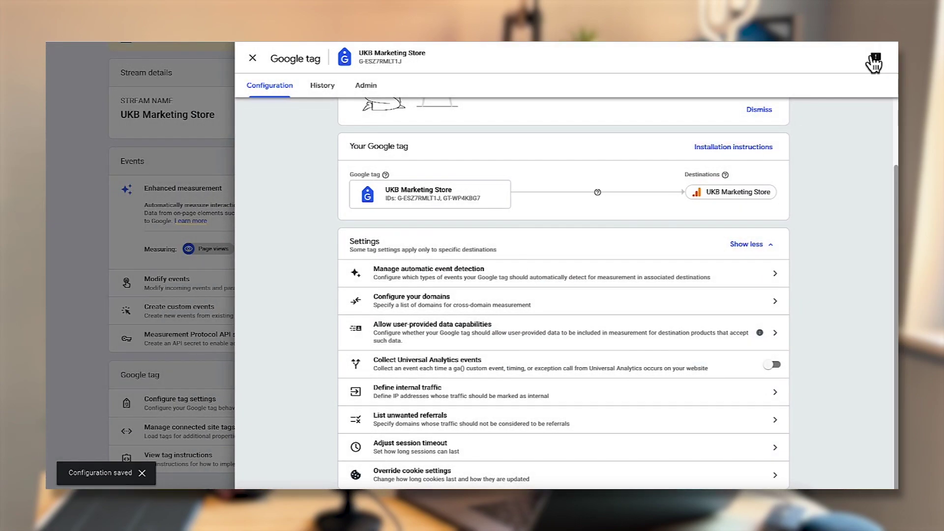
pyautogui.click(253, 60)
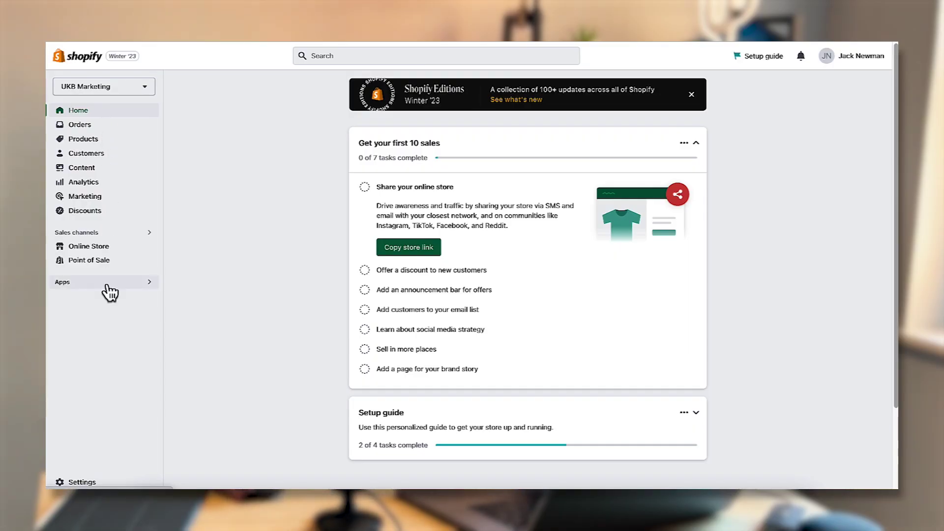
# Find the Google channel app via 'google channel' and add it as a sales channel.
pyautogui.click(109, 290)
pyautogui.write('g')
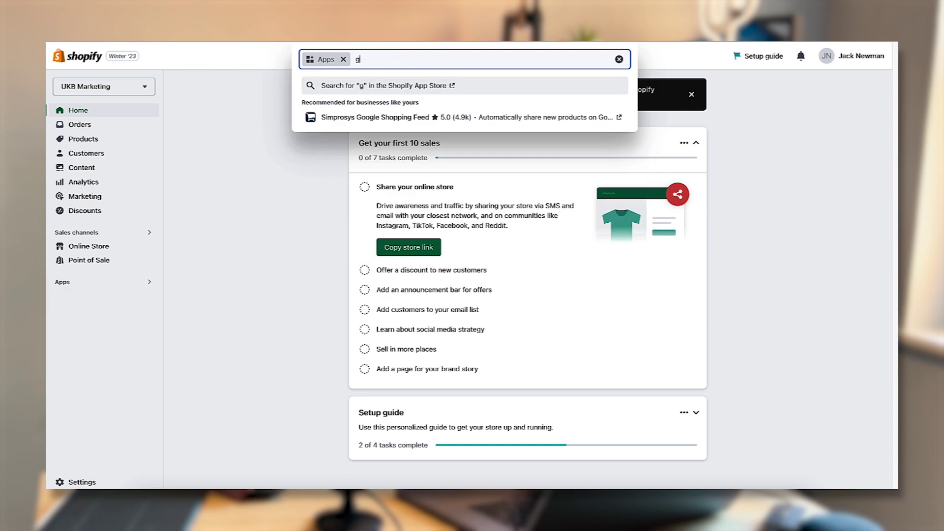
pyautogui.write('oogle ')
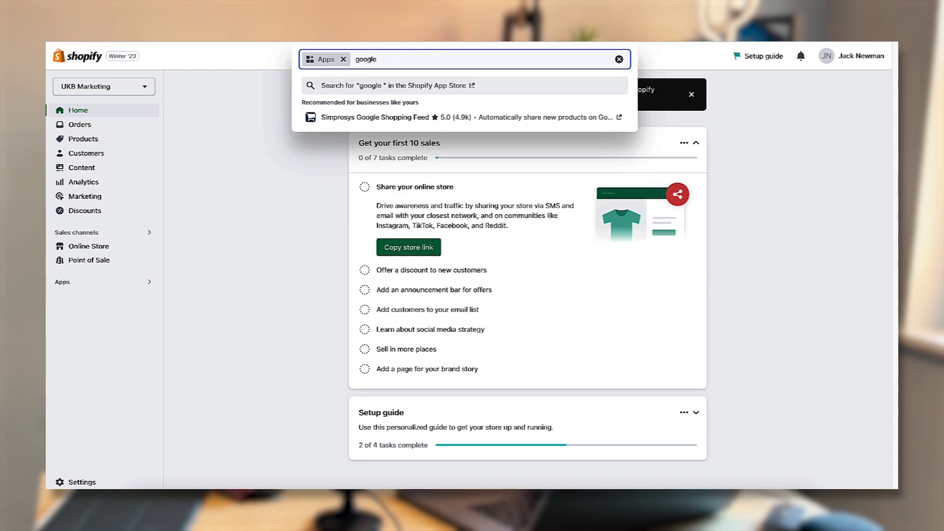
pyautogui.write('channel')
pyautogui.press('Return')
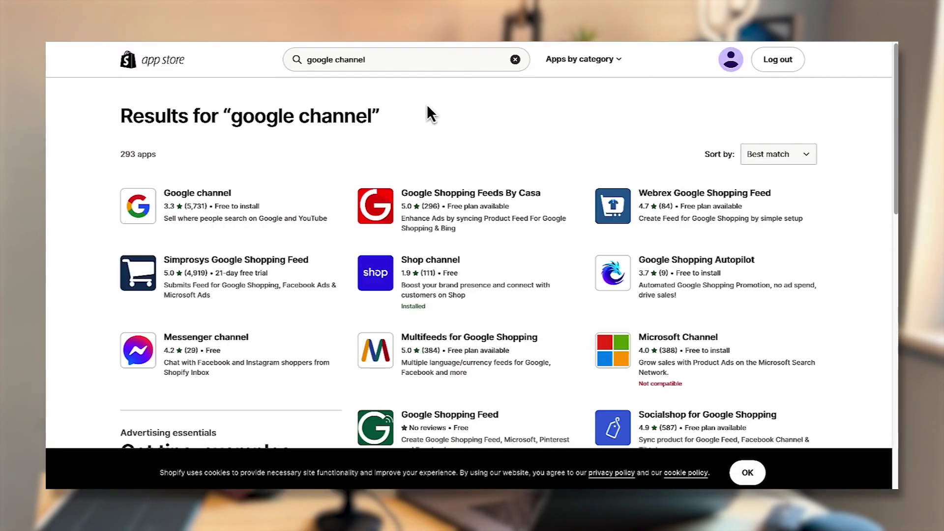
pyautogui.click(202, 193)
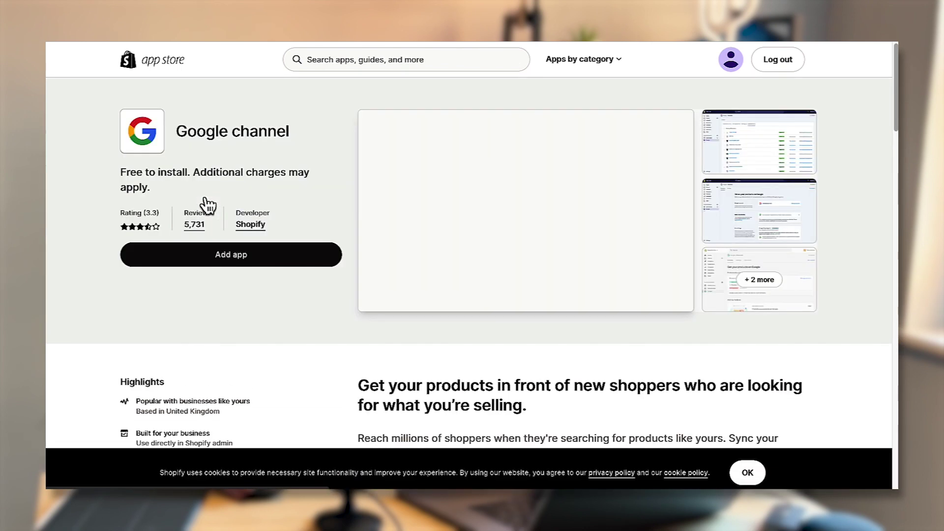
pyautogui.click(220, 255)
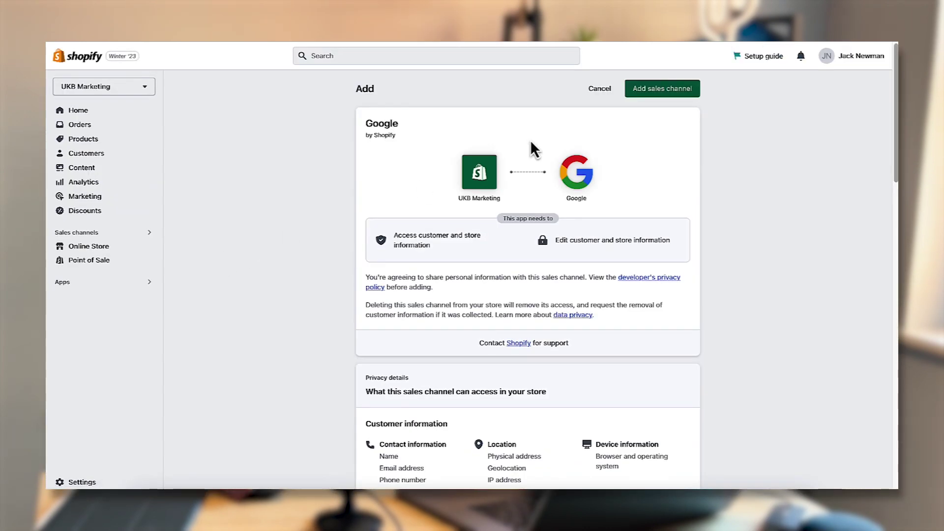
pyautogui.click(675, 90)
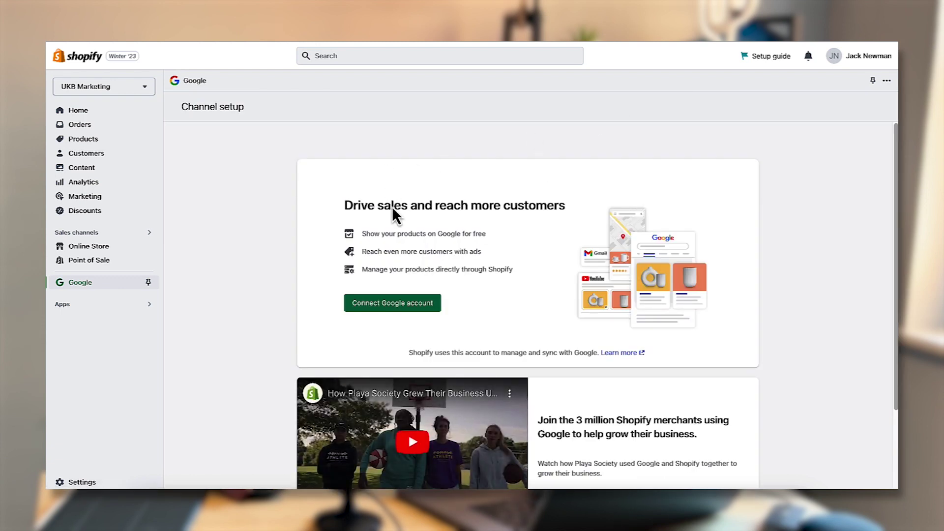
# Connect a Google account to the Google channel and grant it access.
pyautogui.click(408, 298)
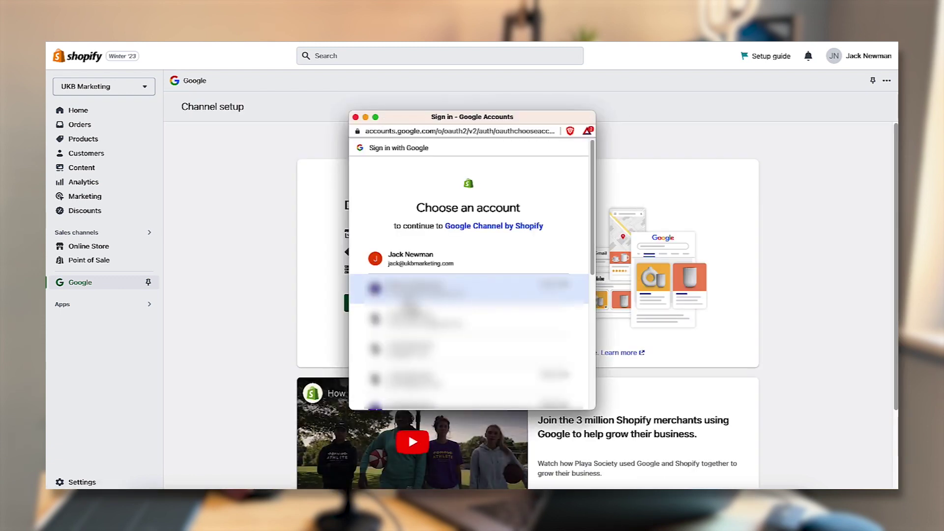
pyautogui.click(424, 264)
pyautogui.click(427, 279)
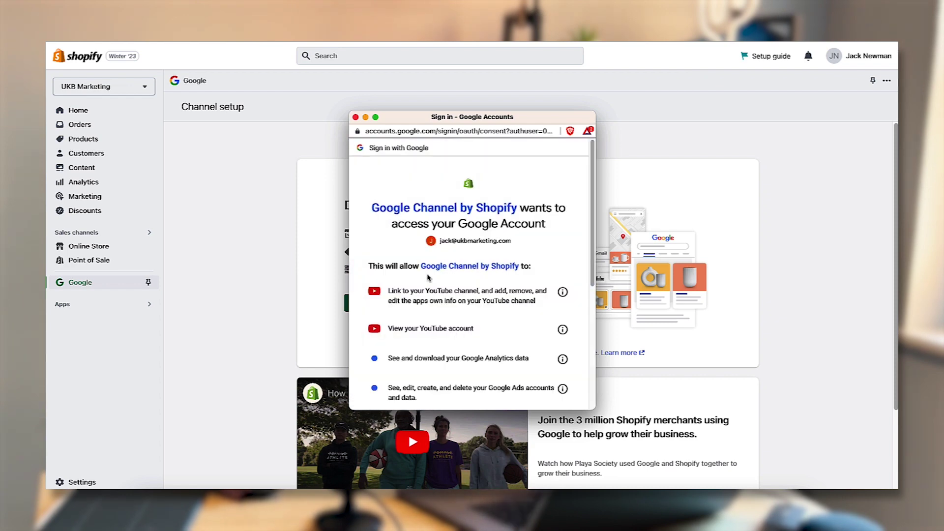
pyautogui.scroll(-5, 430, 280)
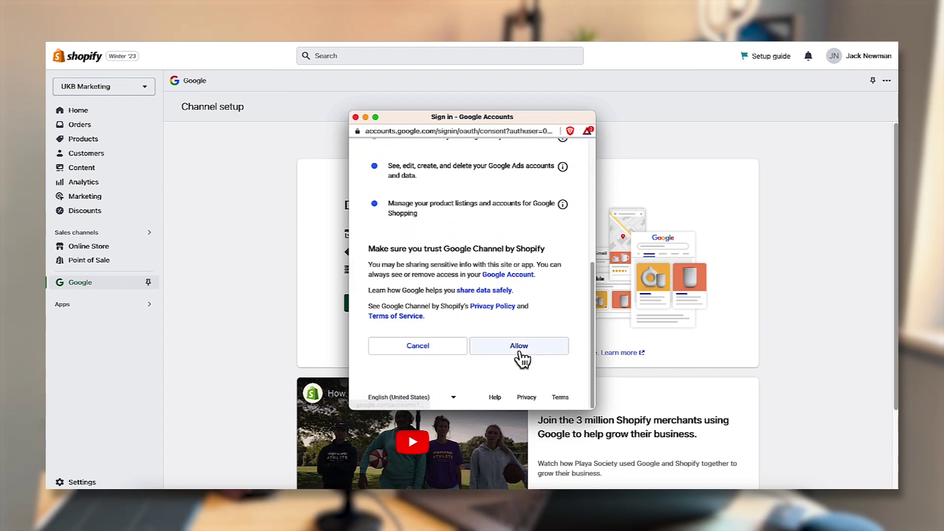
pyautogui.click(525, 350)
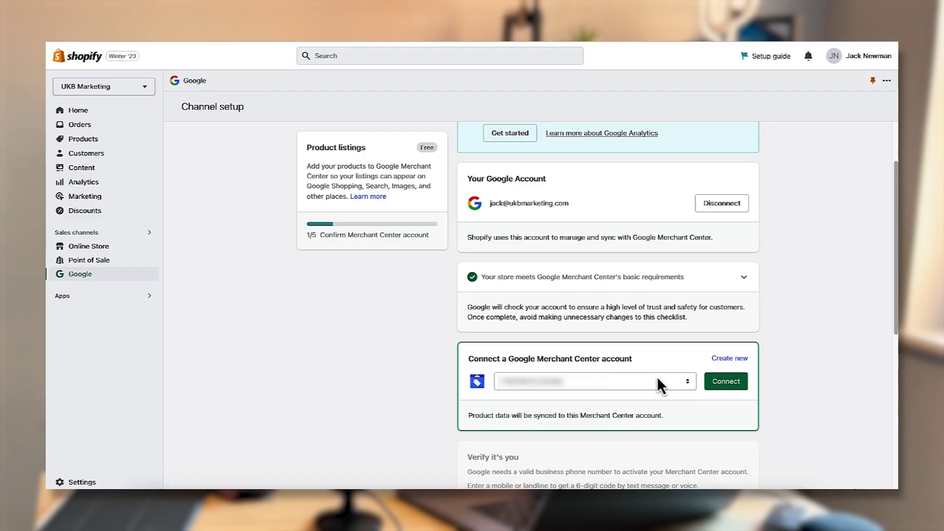
# Create a new Merchant Center account for the Google channel.
pyautogui.scroll(-1, 570, 293)
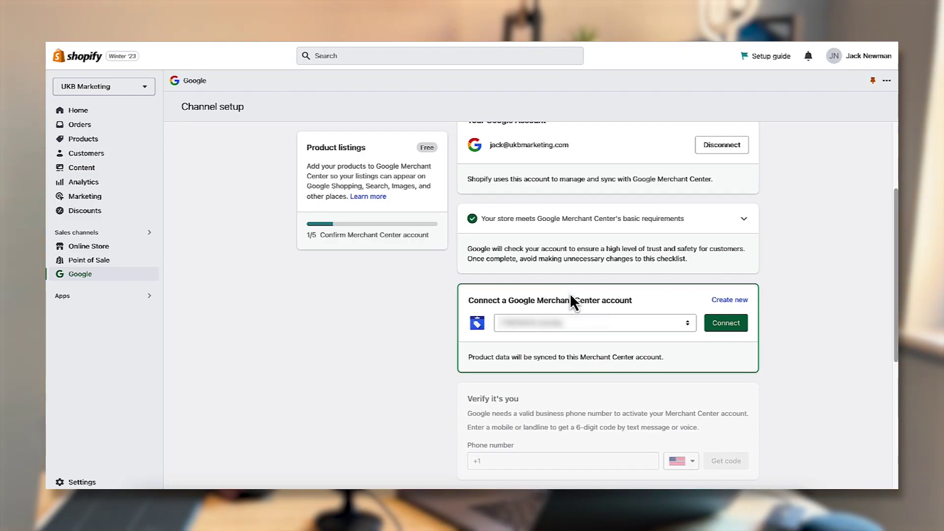
pyautogui.click(650, 322)
pyautogui.click(639, 322)
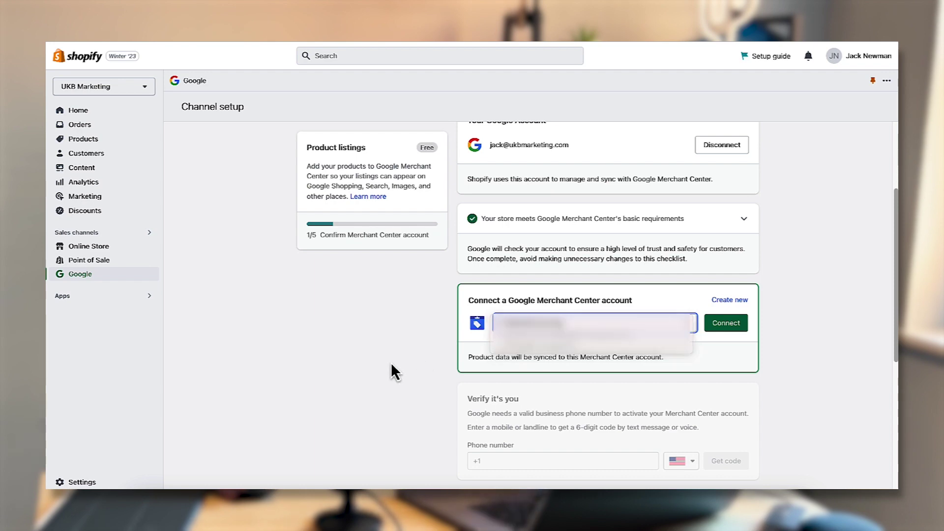
pyautogui.scroll(-1, 391, 364)
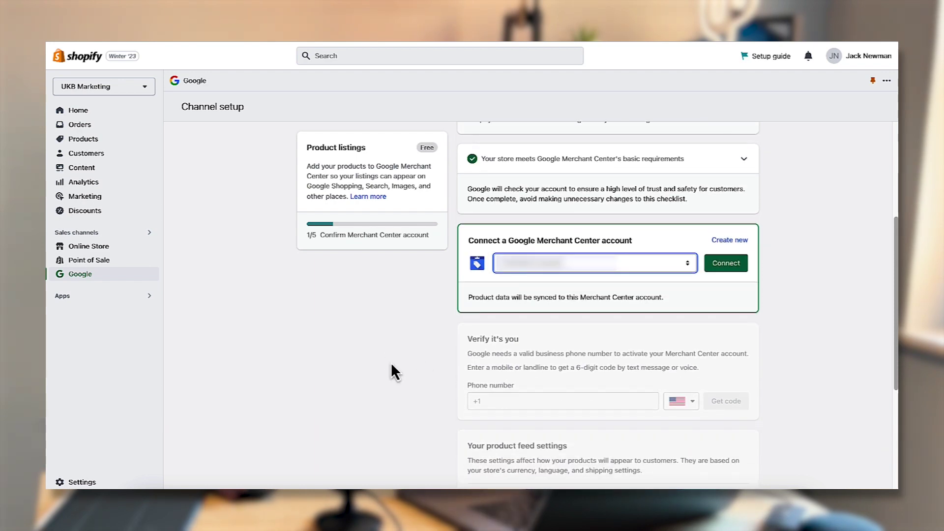
pyautogui.click(731, 234)
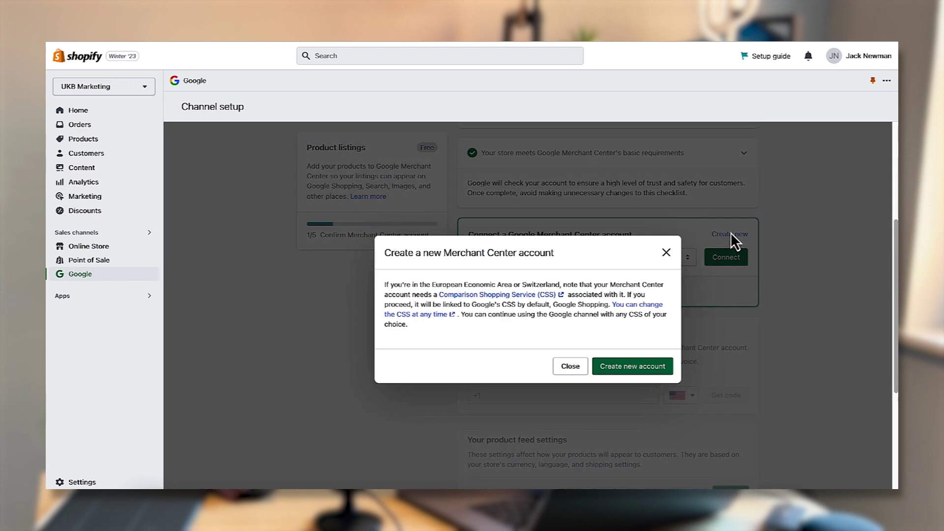
pyautogui.click(623, 367)
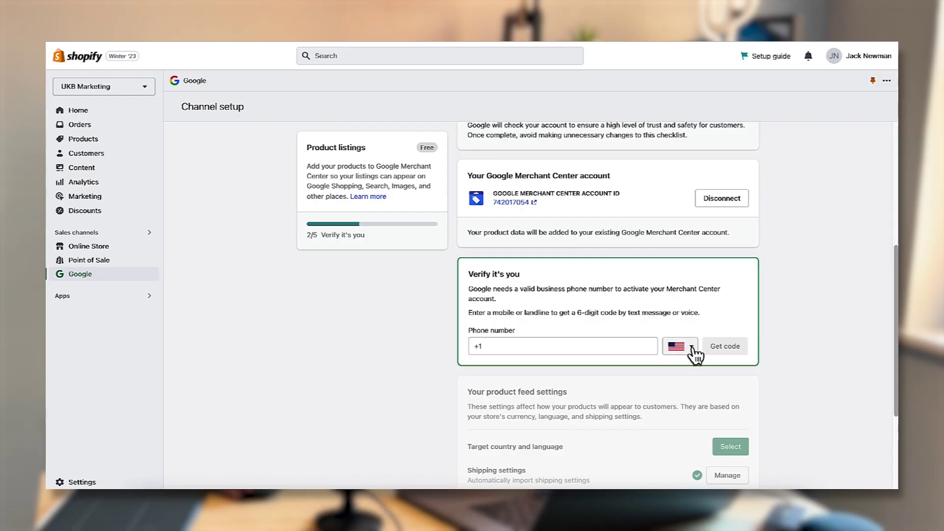
# Verify the phone with the +44 code, target United Kingdom in English, and accept the terms.
pyautogui.click(693, 350)
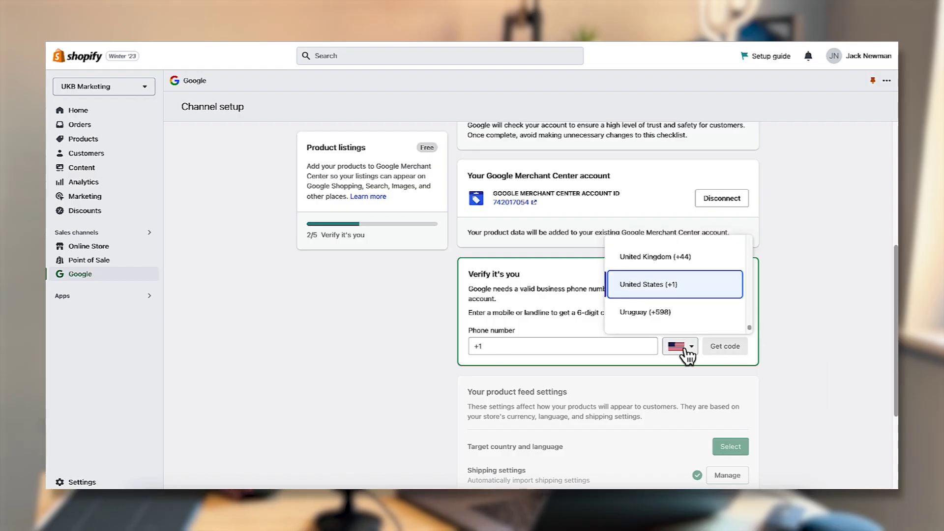
pyautogui.click(664, 258)
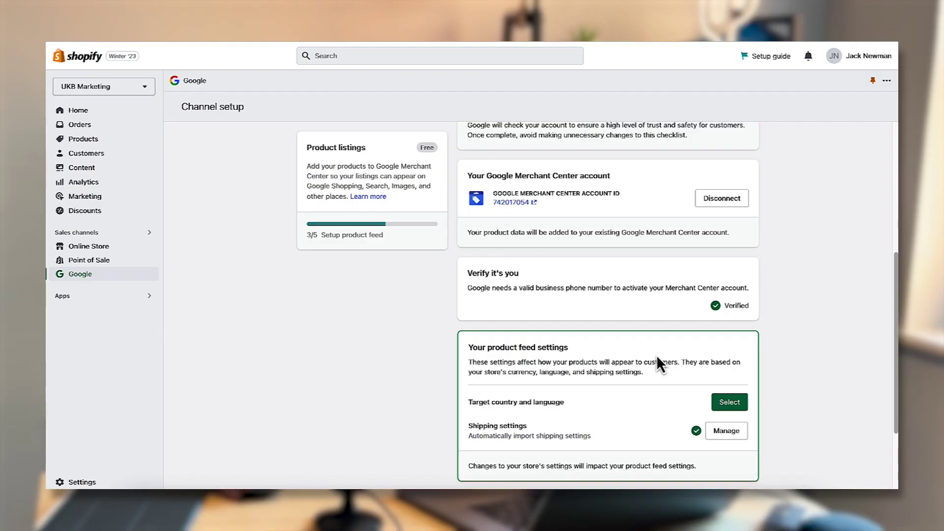
pyautogui.scroll(-2, 656, 355)
pyautogui.scroll(-2, 657, 355)
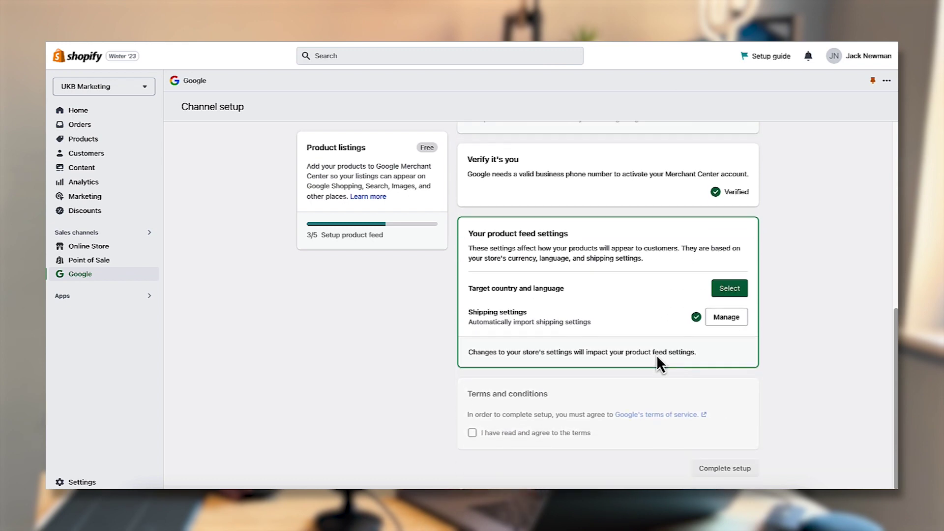
pyautogui.scroll(-1, 656, 355)
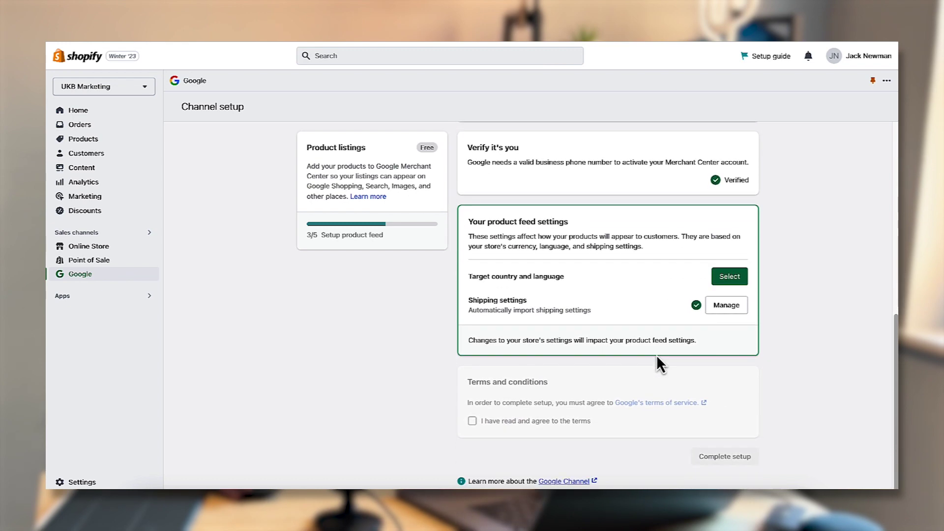
pyautogui.click(729, 276)
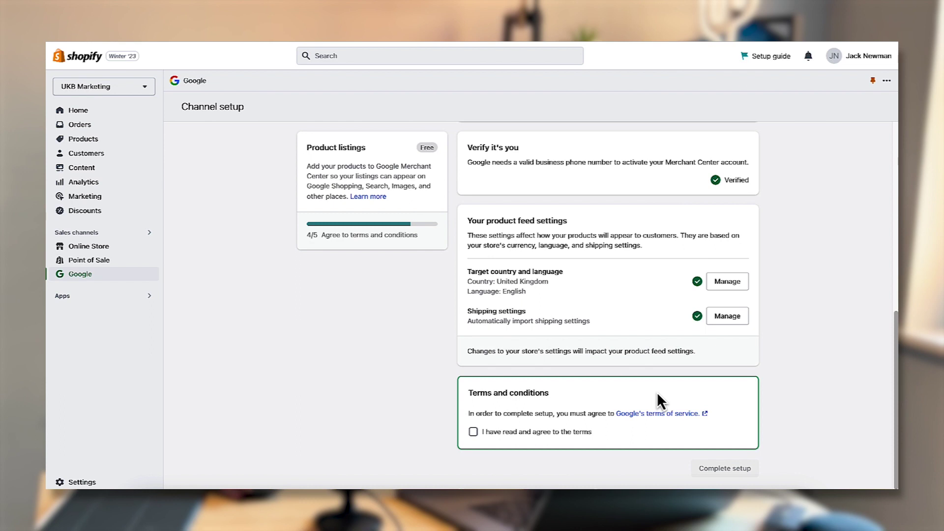
pyautogui.click(545, 421)
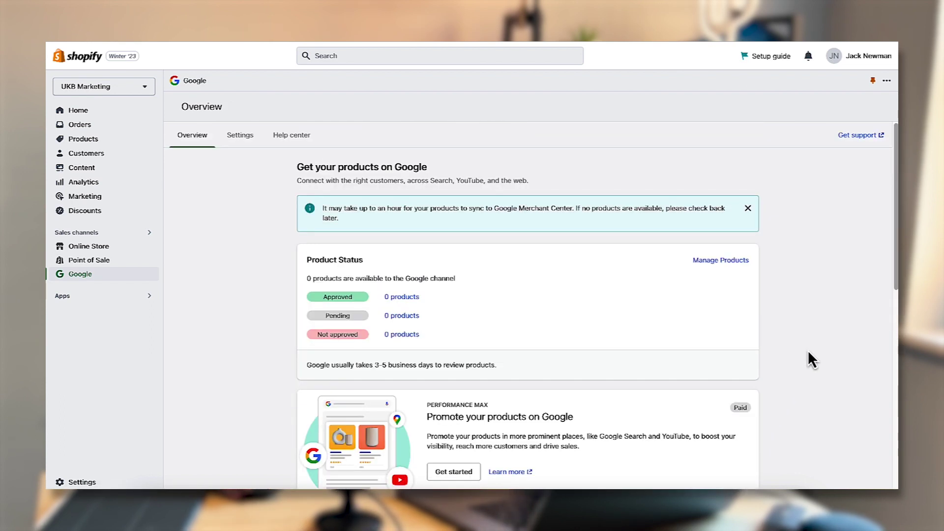
# Link the UKB Marketing Google Ads account through the Performance Max card.
pyautogui.scroll(-3, 835, 373)
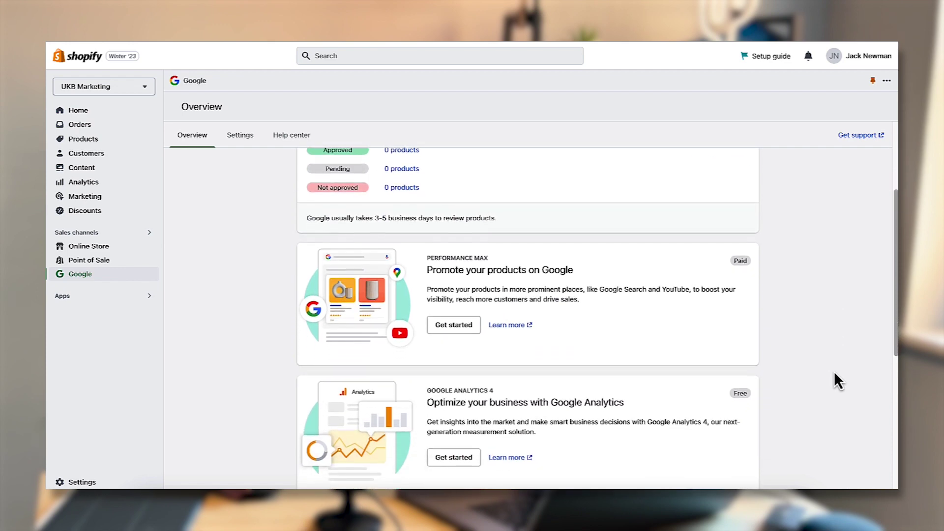
pyautogui.click(448, 315)
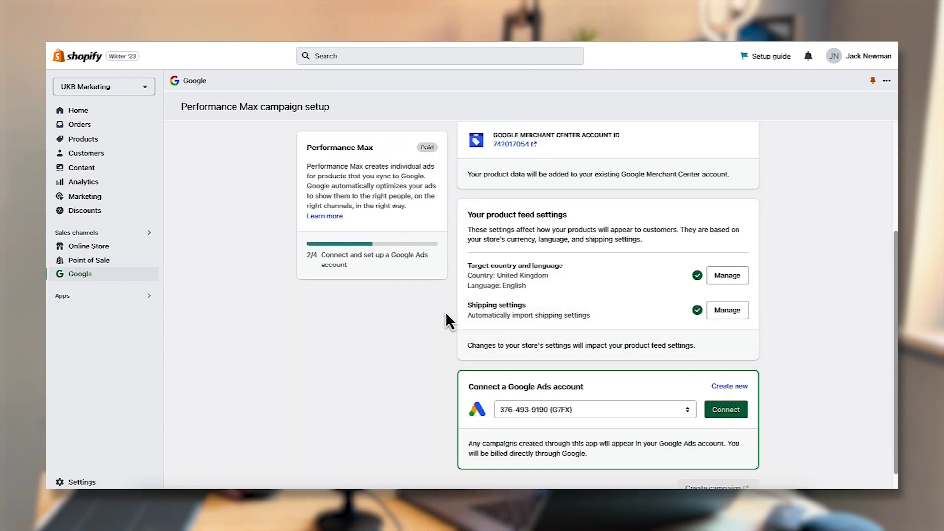
pyautogui.scroll(4, 446, 312)
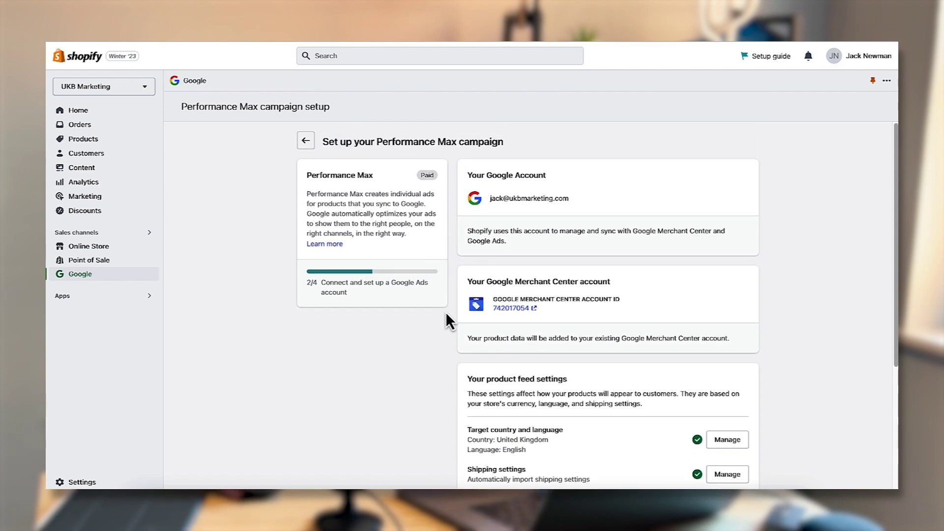
pyautogui.scroll(-4, 445, 311)
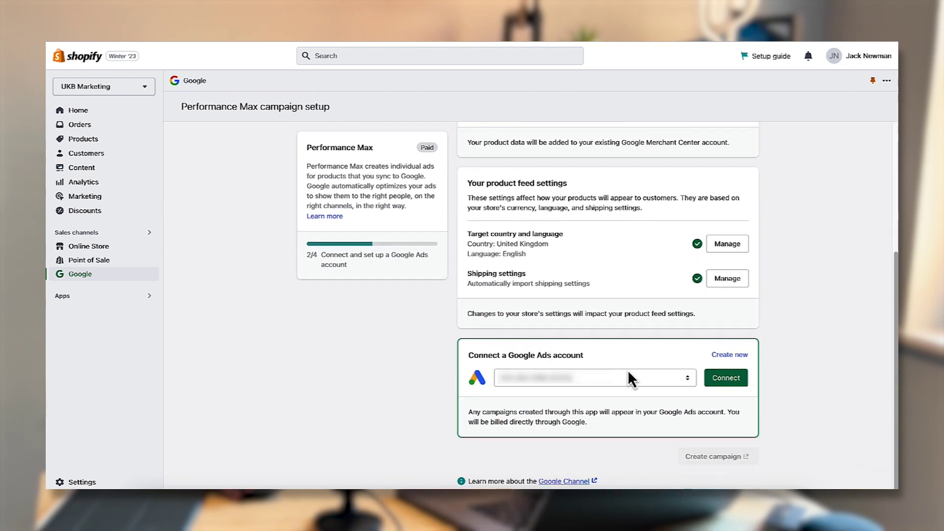
pyautogui.click(646, 377)
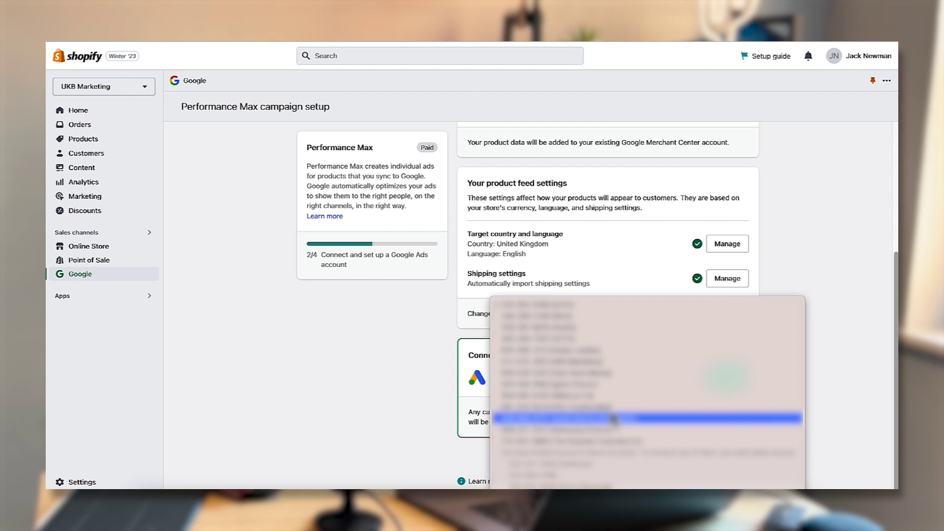
pyautogui.click(614, 363)
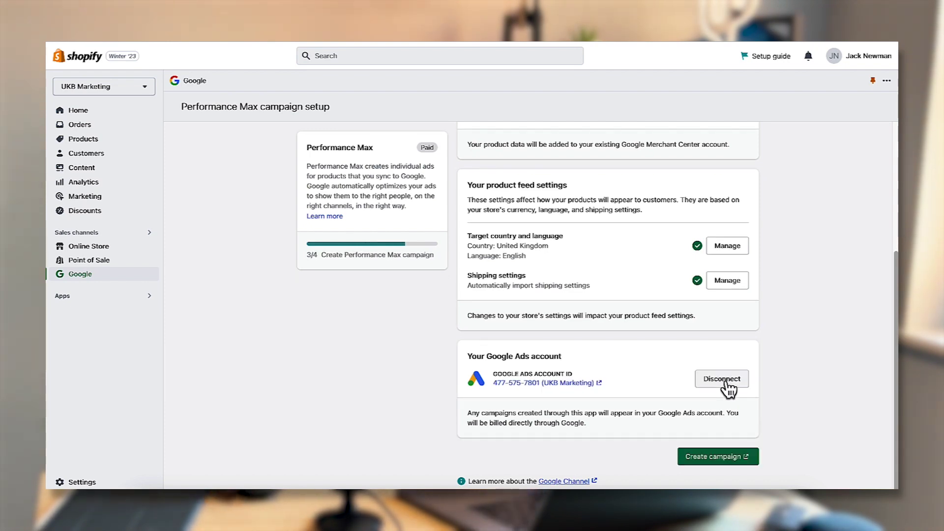
# Return to the Google channel overview and review its Settings tab.
pyautogui.scroll(4, 725, 384)
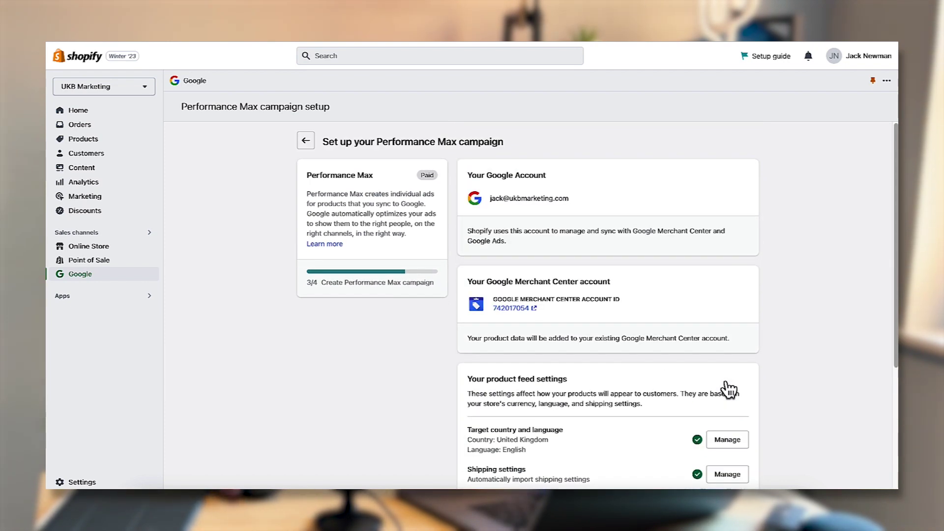
pyautogui.click(305, 140)
pyautogui.click(241, 139)
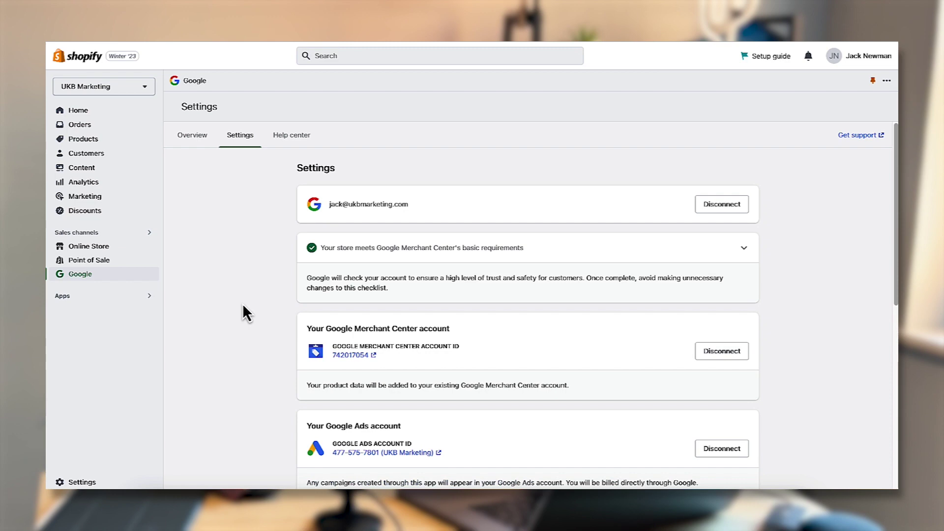
pyautogui.scroll(-3, 243, 308)
pyautogui.scroll(-1, 243, 310)
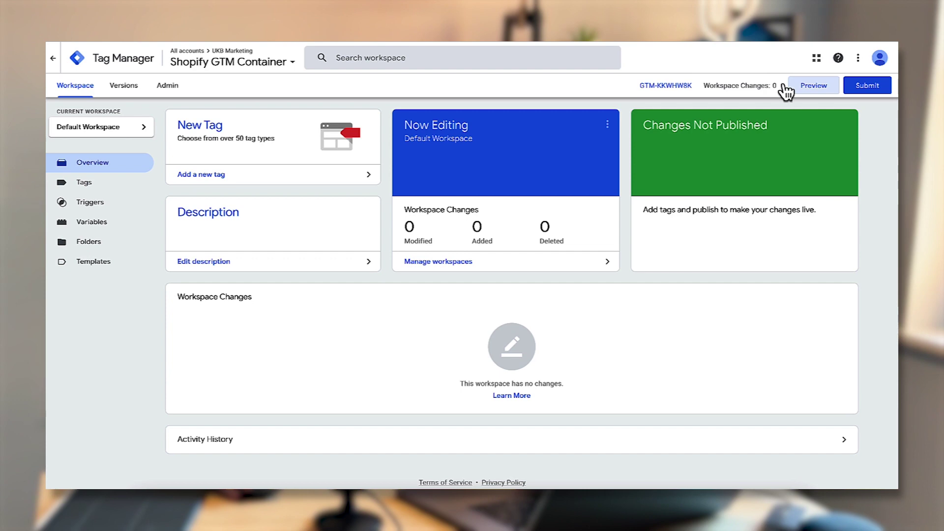
# Run GTM Preview connected to the store and add Test Product 1 to the cart.
pyautogui.click(801, 91)
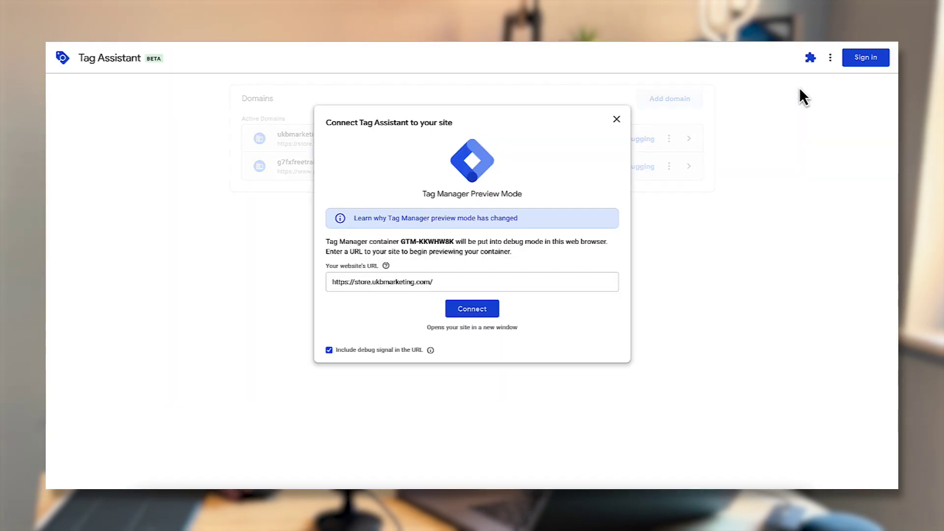
pyautogui.click(482, 313)
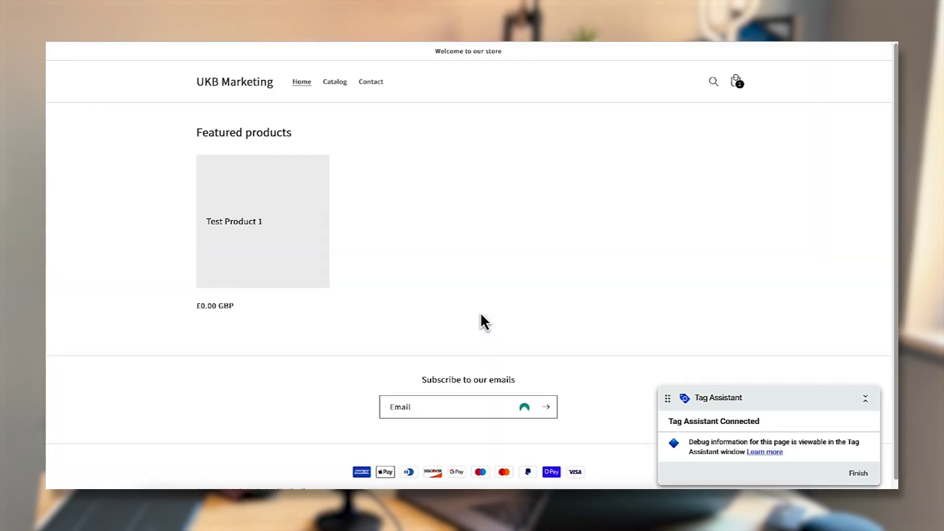
pyautogui.click(251, 227)
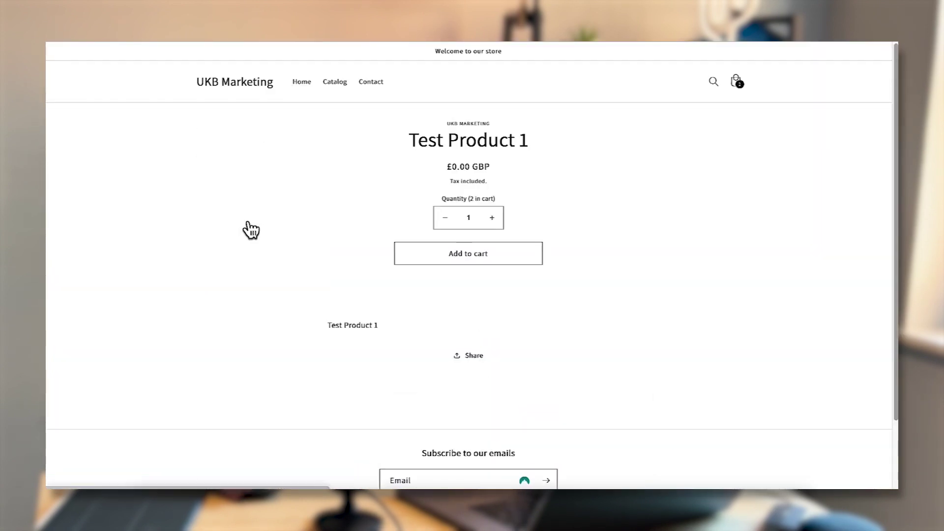
pyautogui.click(446, 261)
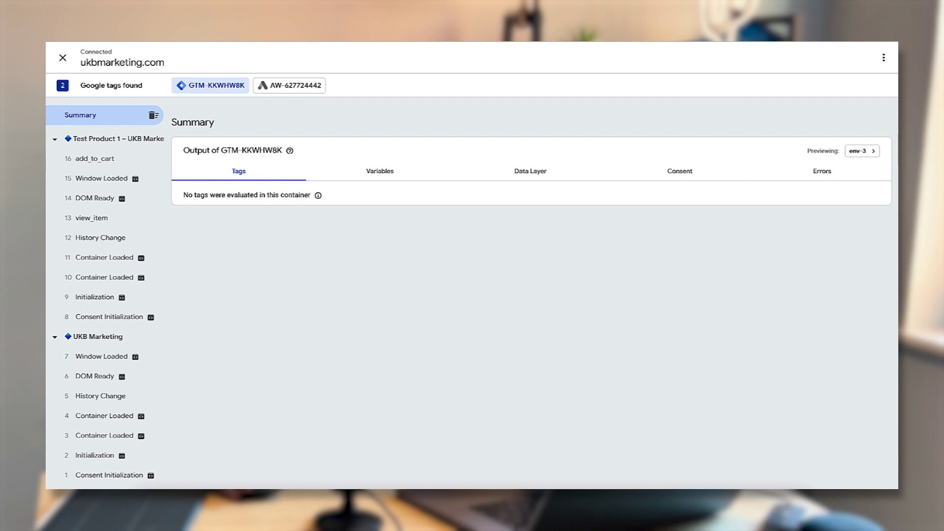
# Inspect the view_item and add_to_cart events' Data Layer values in Tag Assistant.
pyautogui.click(107, 220)
pyautogui.click(520, 238)
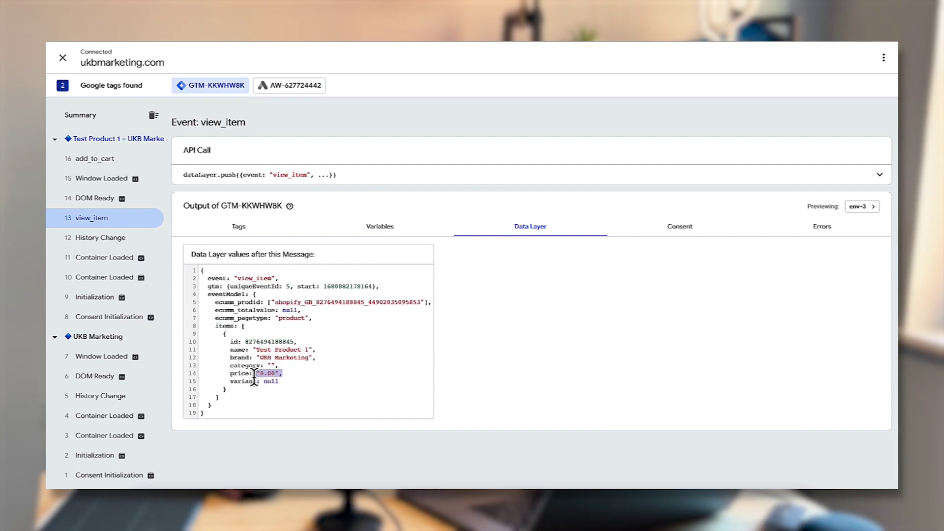
pyautogui.click(106, 169)
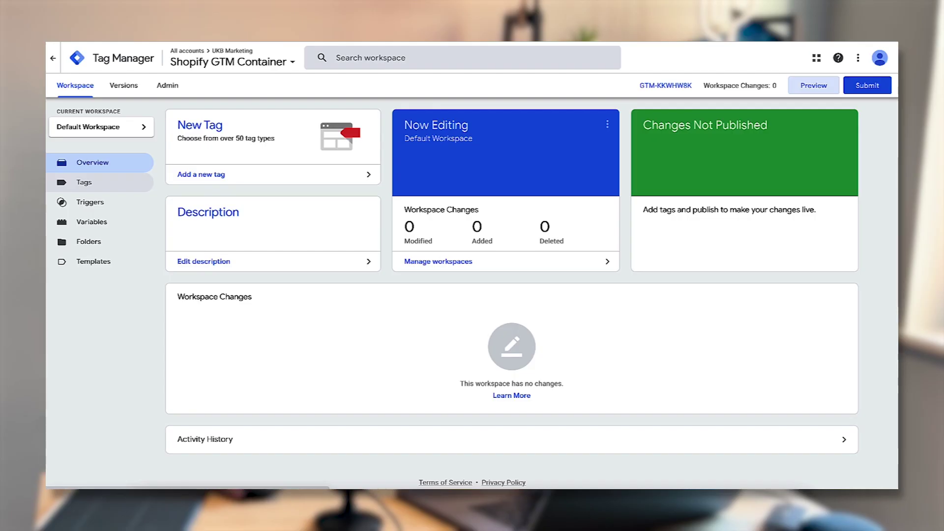
# Make GA4 Page View a GA4 Configuration tag using the web stream's measurement ID.
pyautogui.click(112, 192)
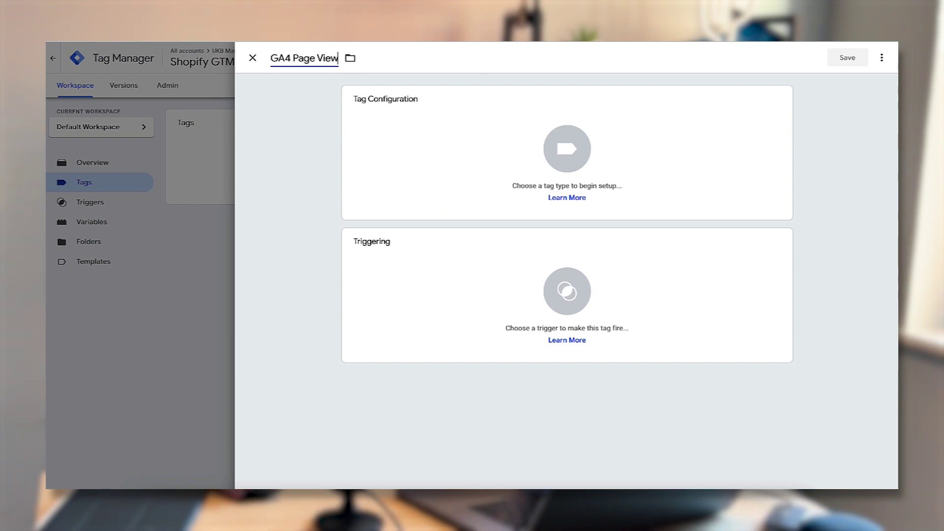
pyautogui.click(524, 165)
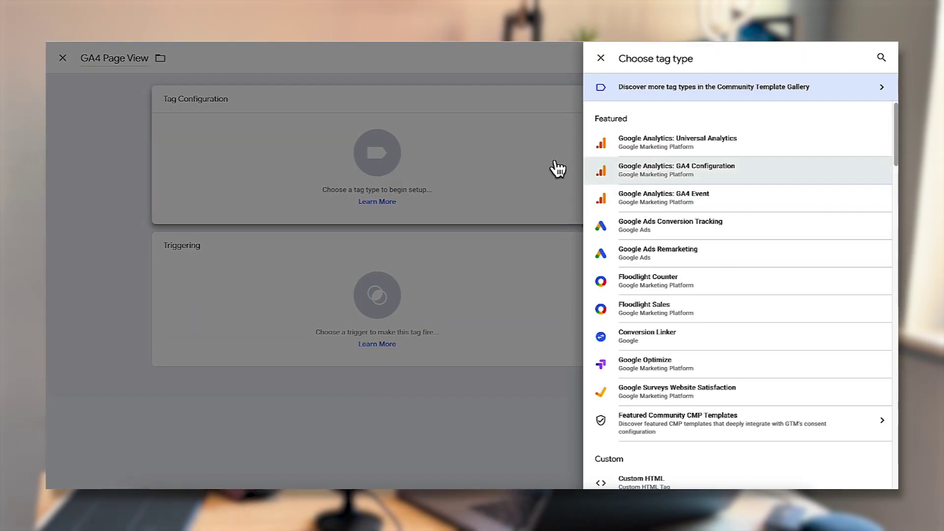
pyautogui.click(711, 172)
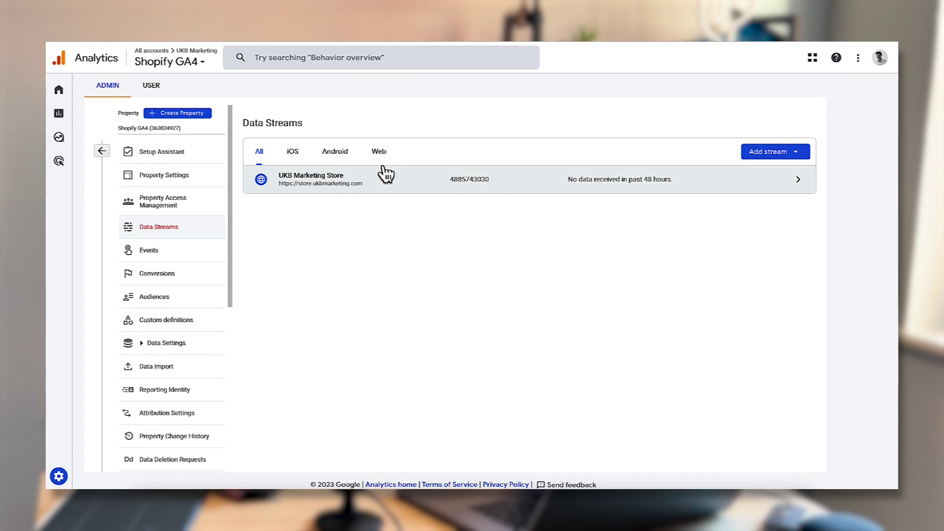
pyautogui.click(318, 191)
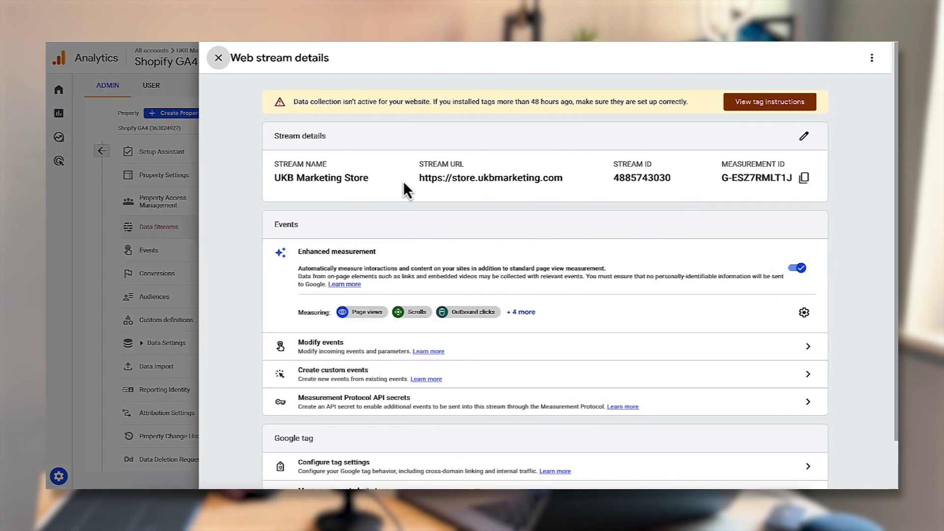
pyautogui.click(804, 179)
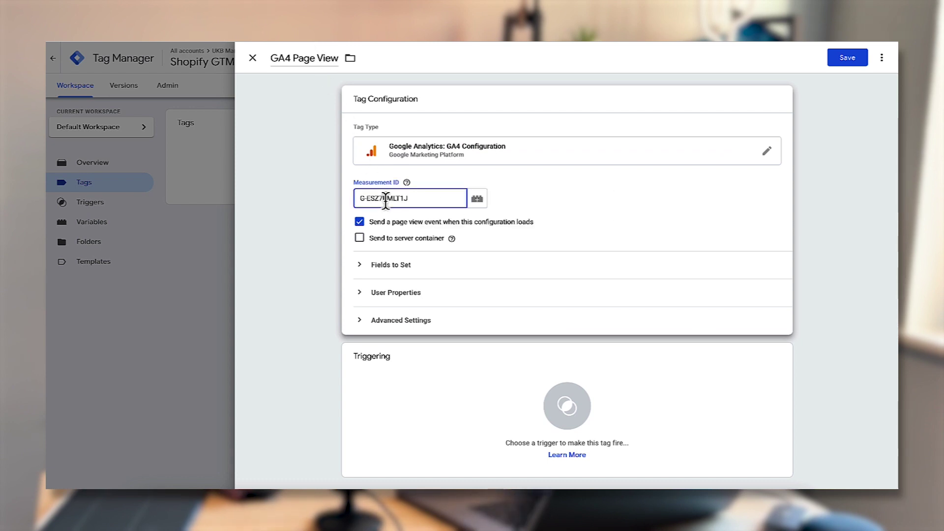
# Fire the tag on All Pages, save it, and begin a new tag named 'GA4 Eco'.
pyautogui.click(442, 396)
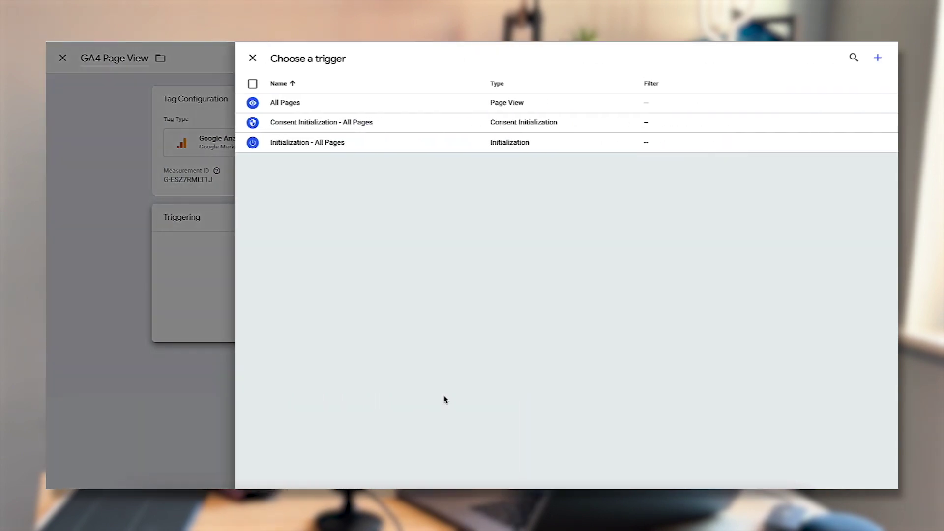
pyautogui.click(296, 102)
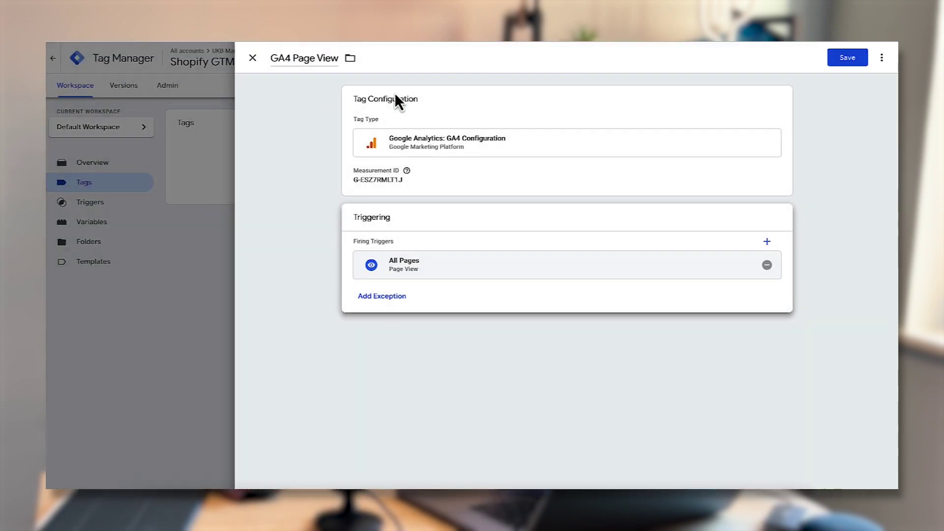
pyautogui.click(850, 64)
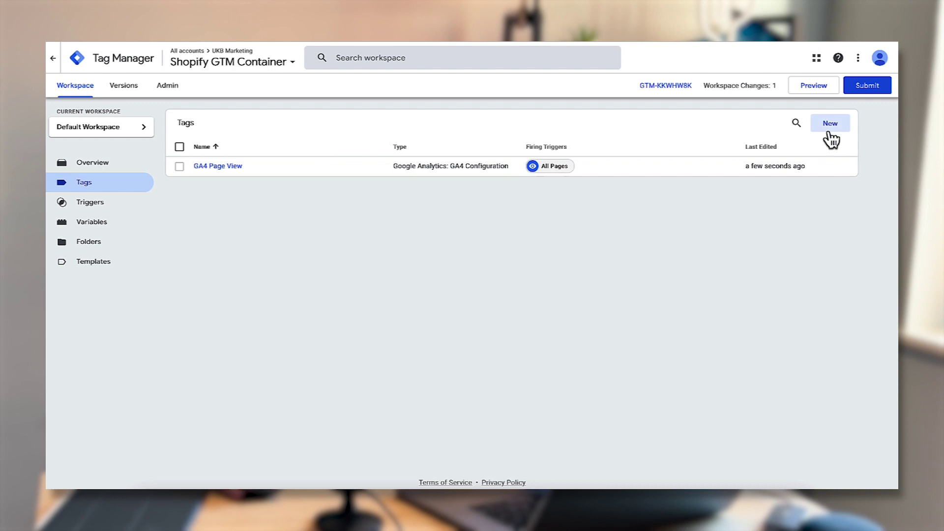
pyautogui.click(830, 126)
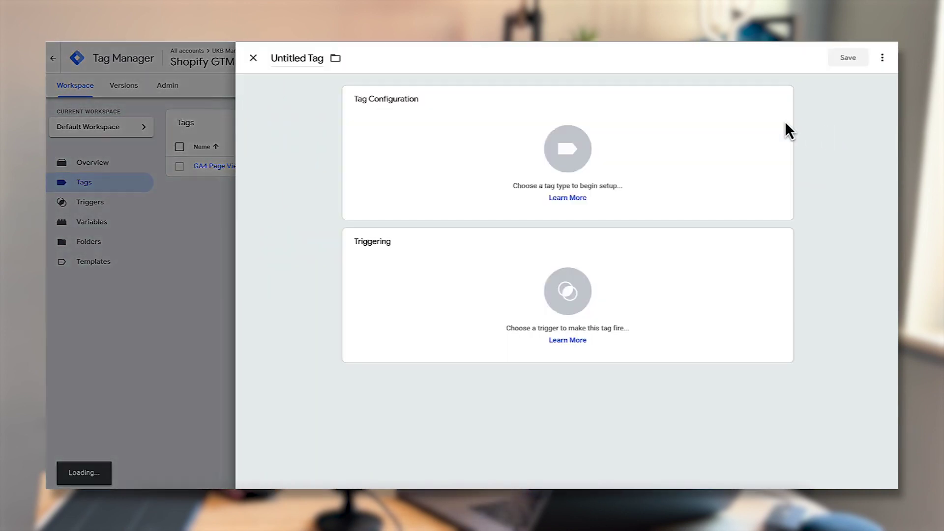
pyautogui.write('GA')
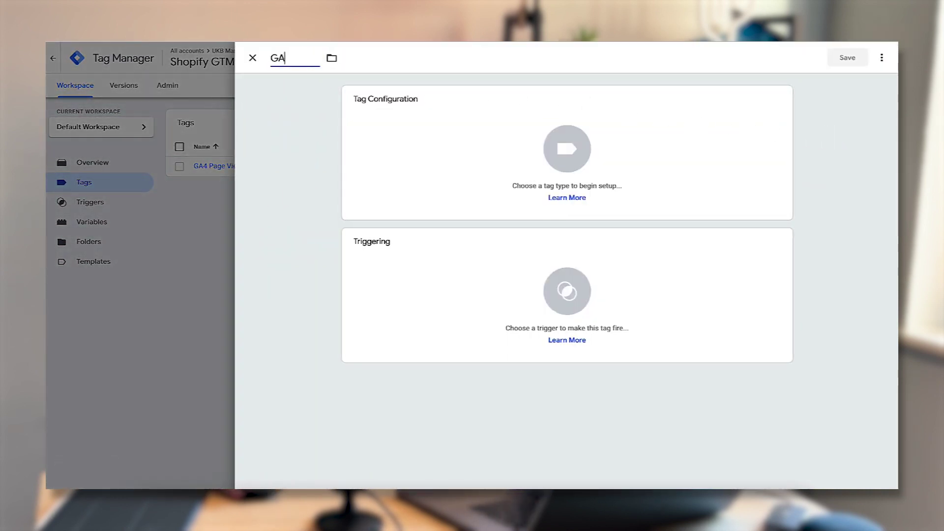
pyautogui.write('4 Ecom')
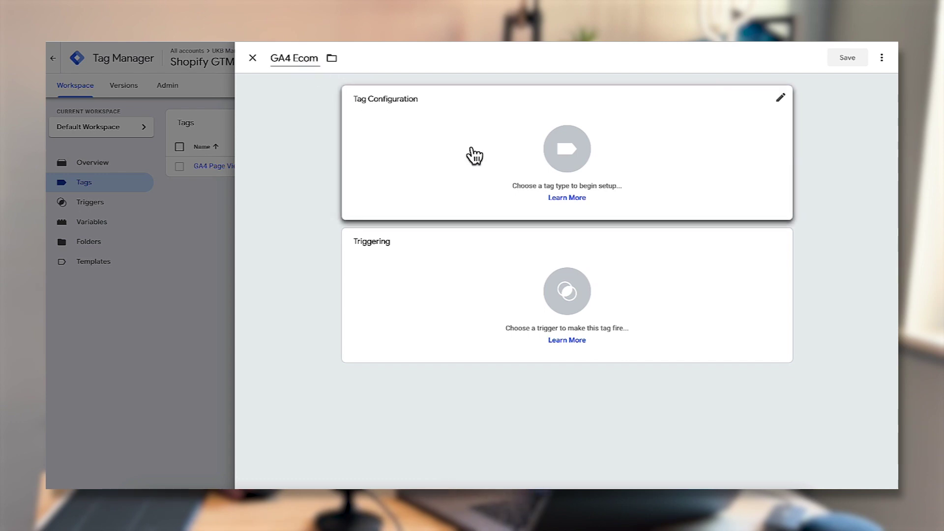
# Make GA4 Ecom a GA4 Event tag with configuration tag GA4 Page View and event name {{Event}}.
pyautogui.click(470, 148)
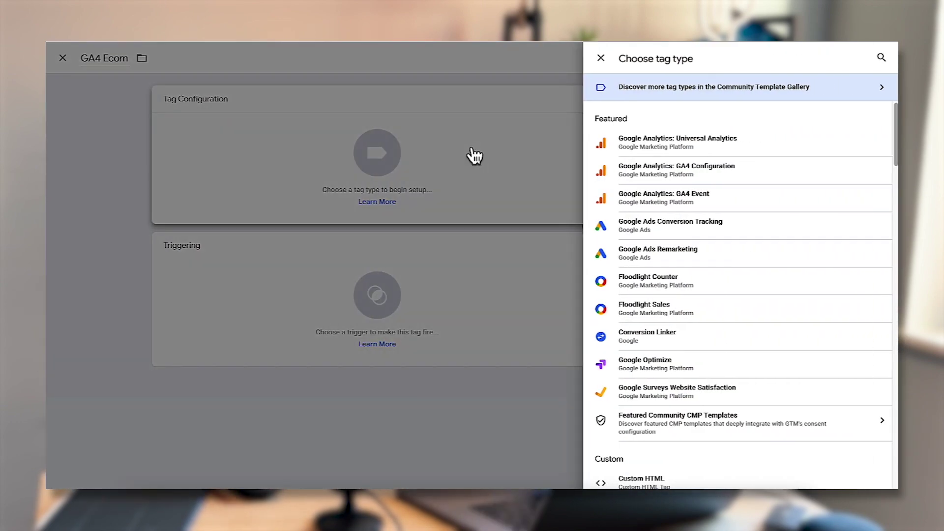
pyautogui.click(790, 199)
pyautogui.click(454, 199)
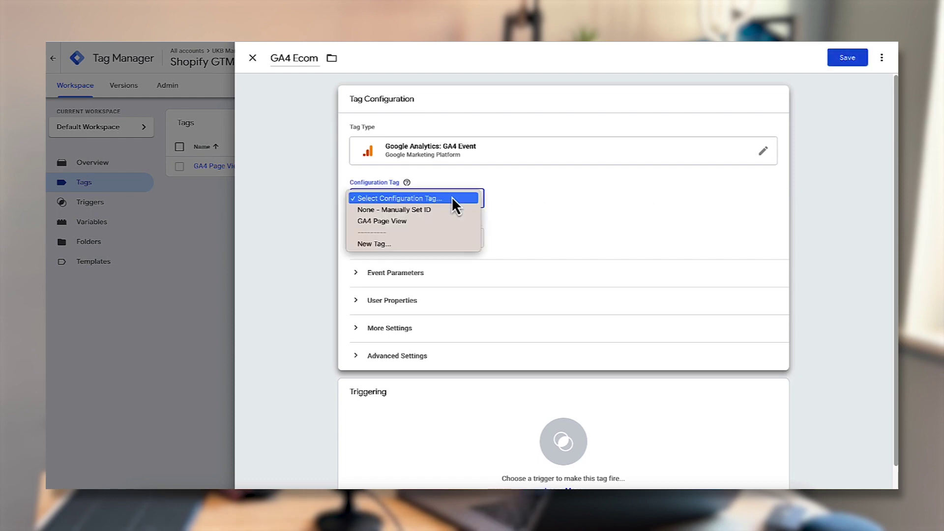
pyautogui.click(442, 221)
pyautogui.click(473, 238)
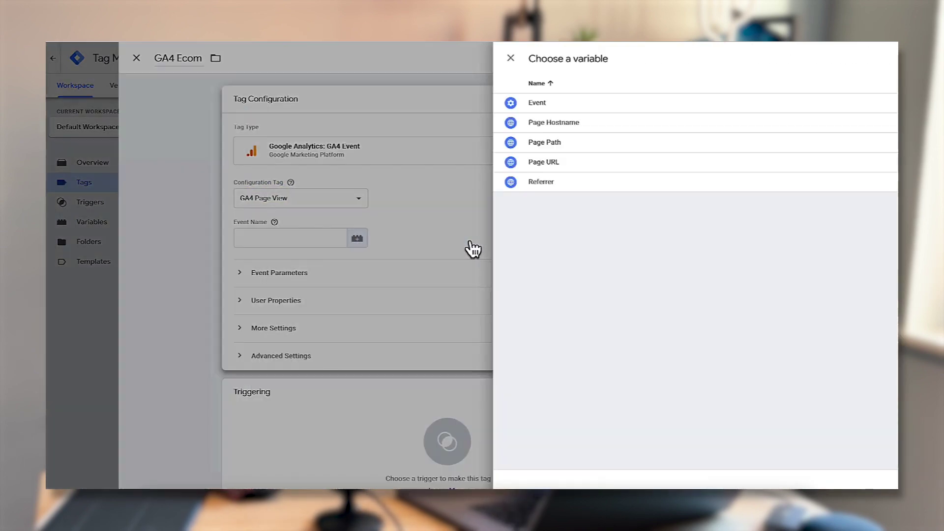
pyautogui.click(368, 104)
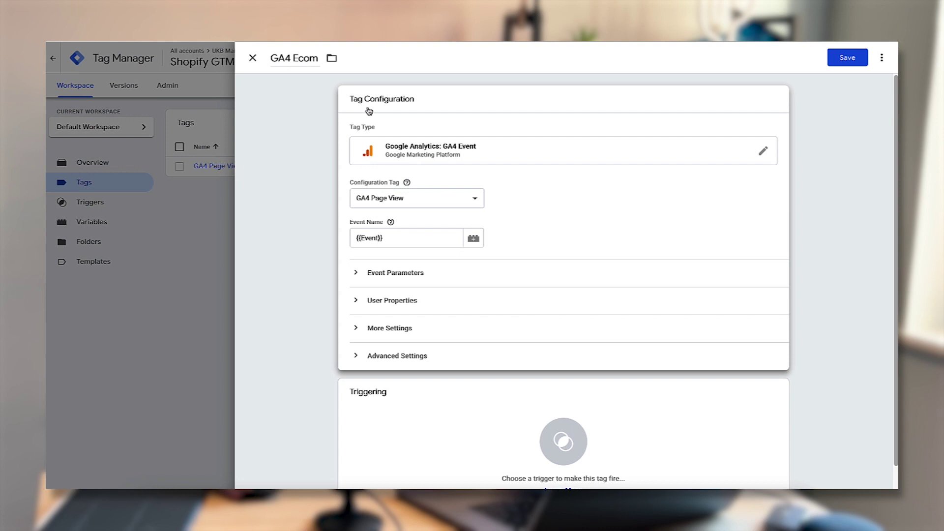
# Enable Send Ecommerce data under More Settings, then move on to the tag's triggering.
pyautogui.scroll(-1, 353, 258)
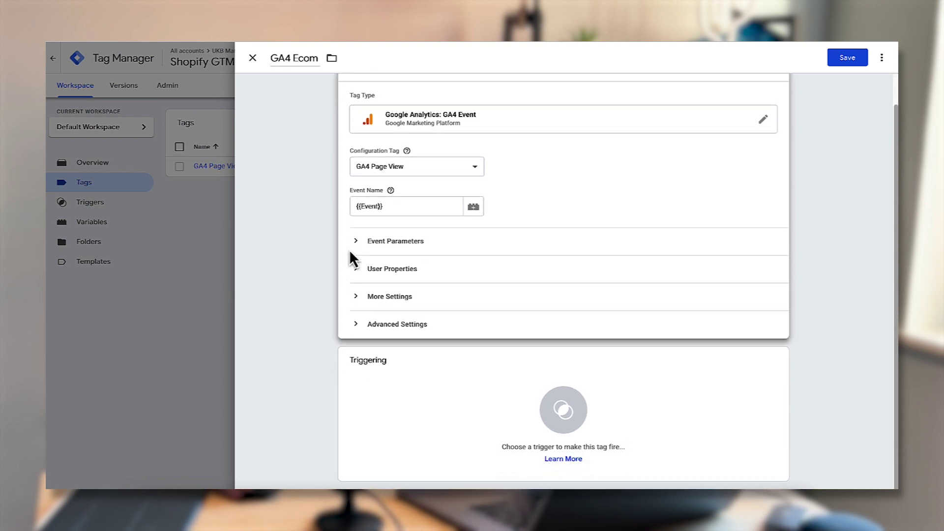
pyautogui.click(404, 297)
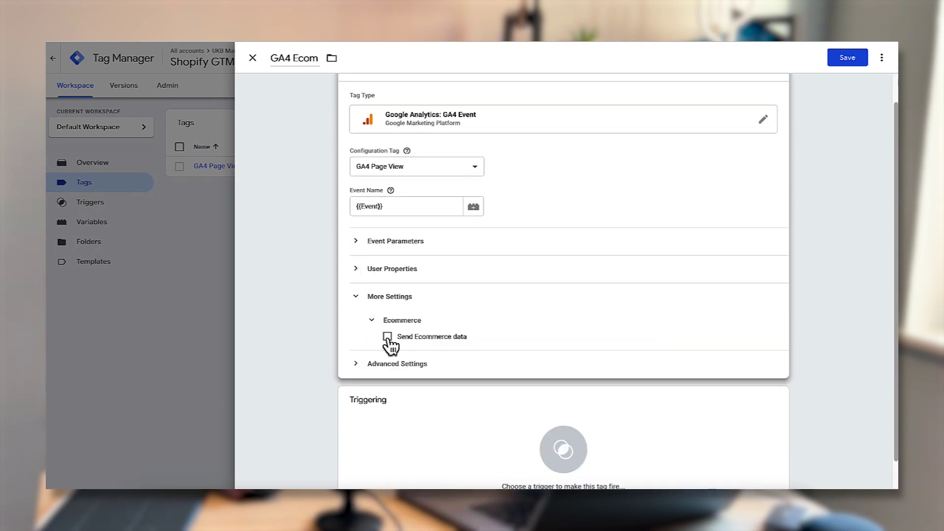
pyautogui.click(387, 337)
pyautogui.scroll(-1, 474, 352)
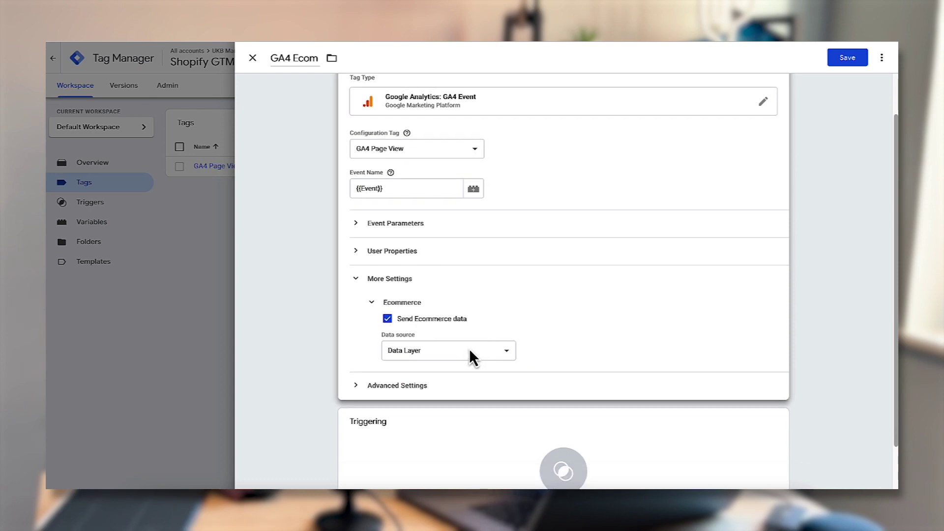
pyautogui.scroll(-2, 470, 359)
pyautogui.click(526, 406)
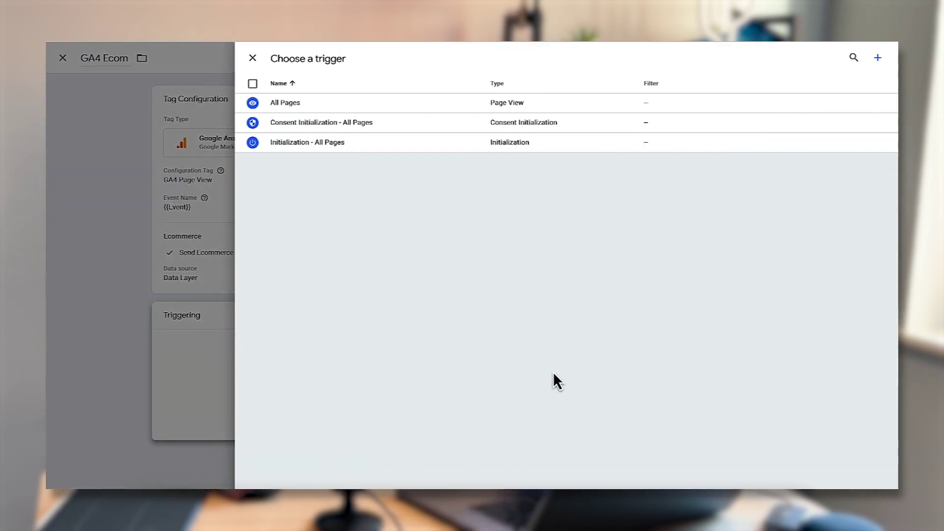
# Create a Custom Event trigger matching the pasted ecommerce event names as a regex.
pyautogui.click(877, 58)
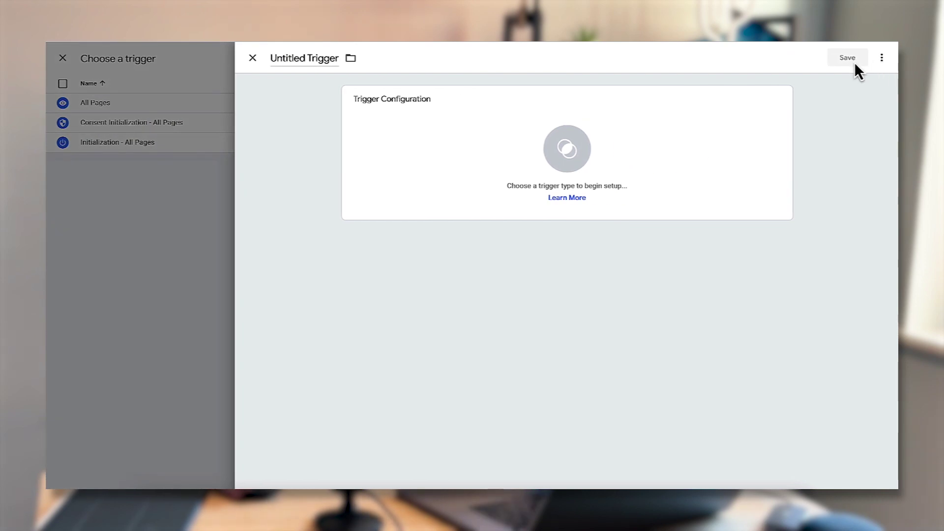
pyautogui.click(457, 127)
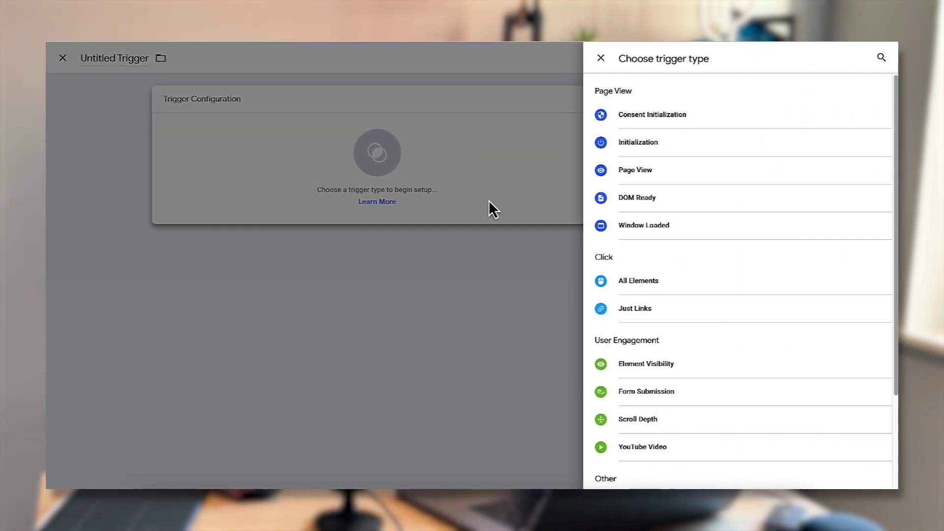
pyautogui.scroll(-3, 671, 317)
pyautogui.click(647, 369)
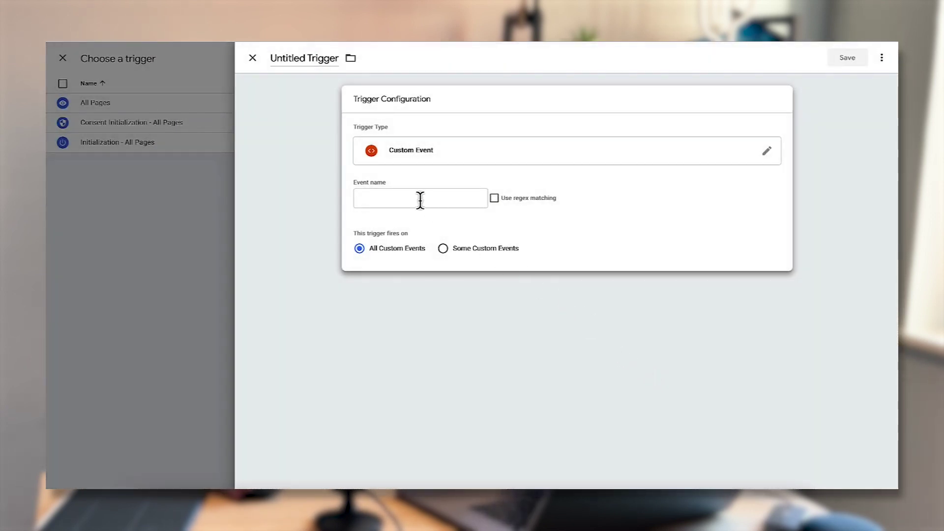
pyautogui.click(420, 200)
pyautogui.hotkey('ctrl', 'v')
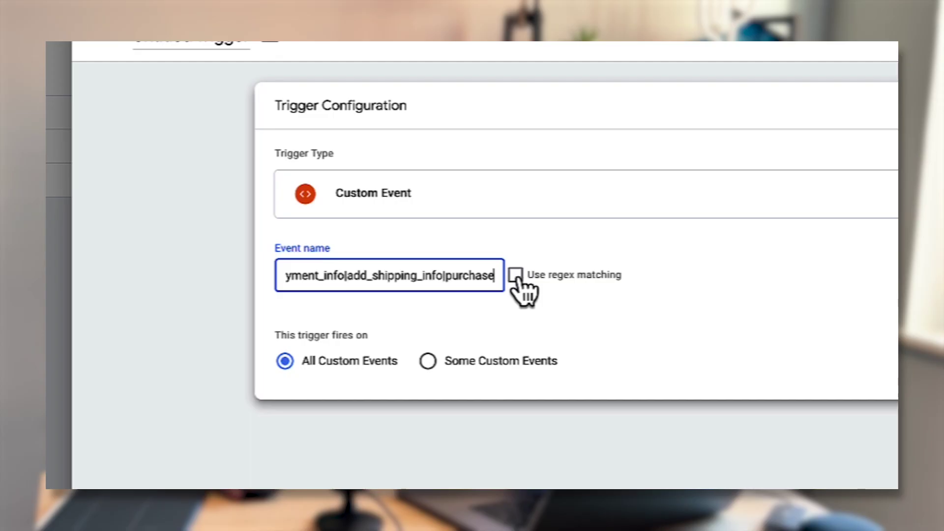
pyautogui.click(515, 275)
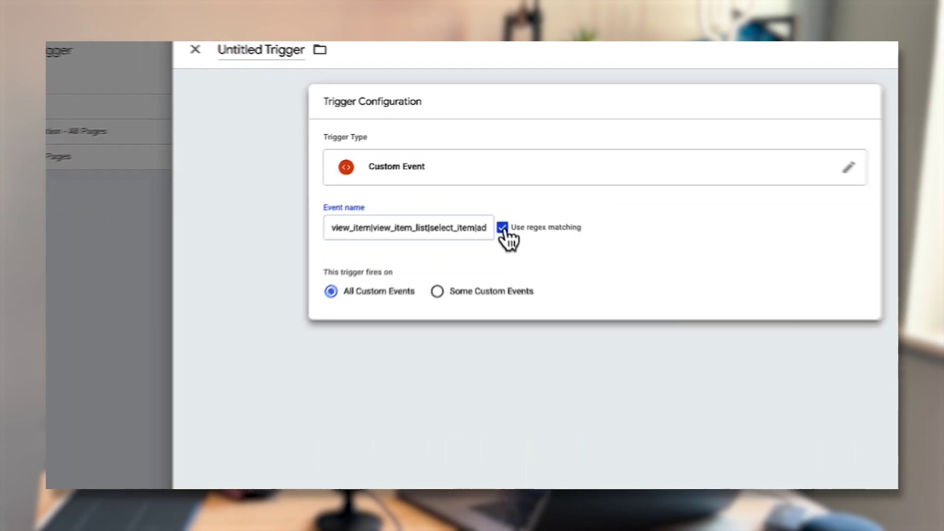
# Name the trigger 'GA4 Events' and save it.
pyautogui.click(299, 59)
pyautogui.hotkey('ctrl', 'a')
pyautogui.write('GA')
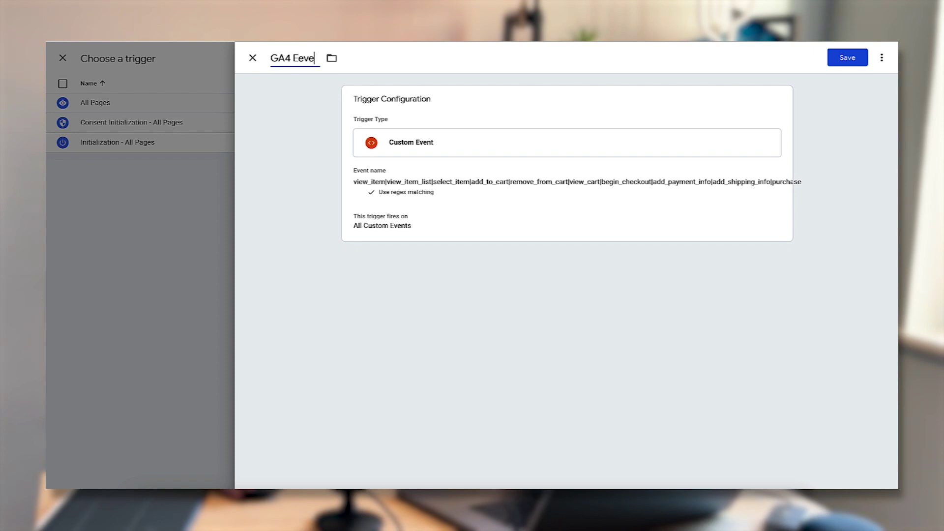
pyautogui.press('BackSpace')
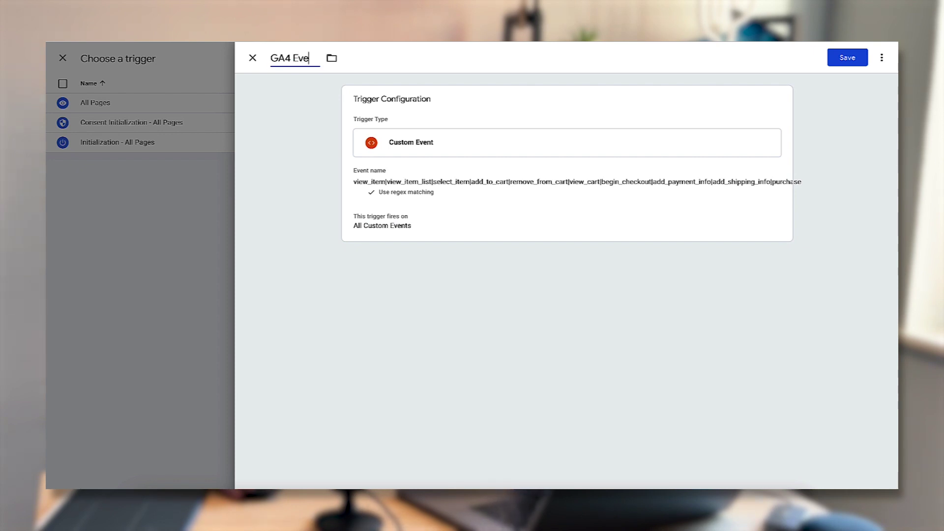
pyautogui.click(849, 59)
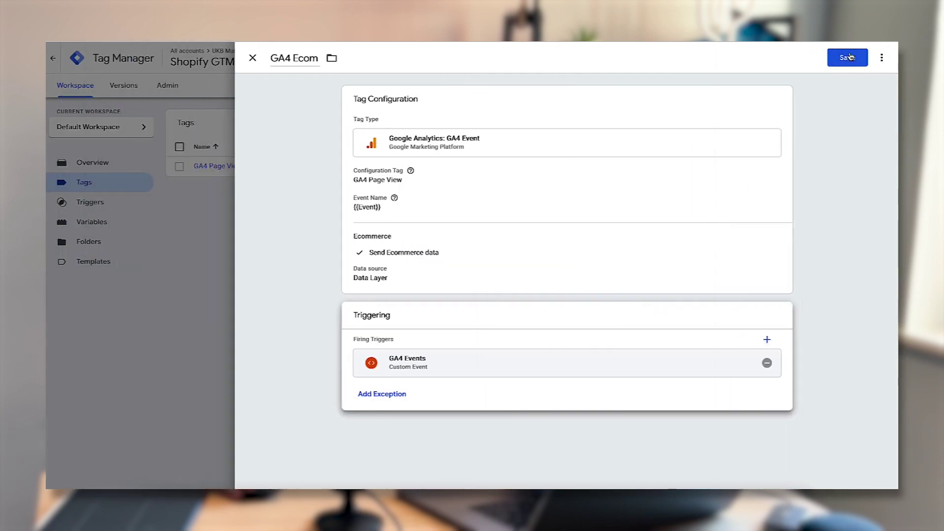
# Save the configured GA4 Ecom event tag from the tag editor.
pyautogui.click(847, 57)
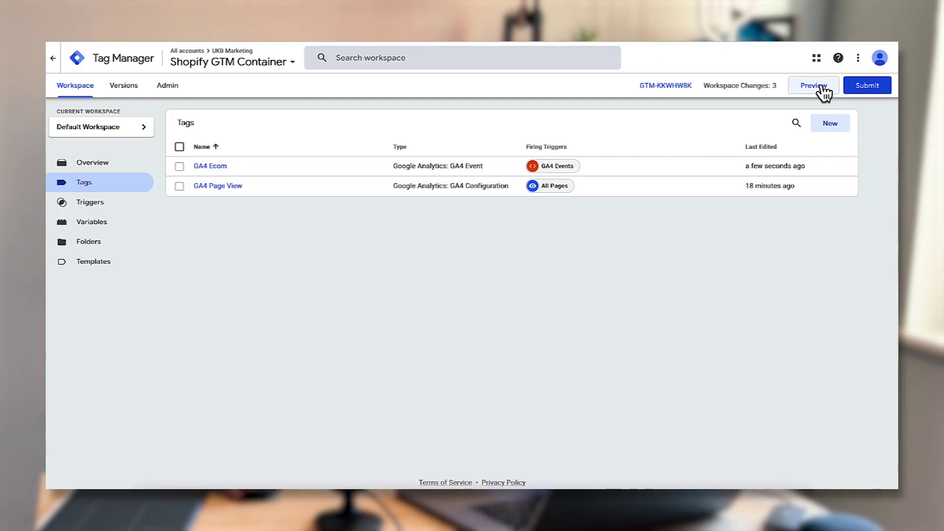
# Connect a GTM preview to the store, add Test Product 1 to the cart and check out.
pyautogui.click(820, 91)
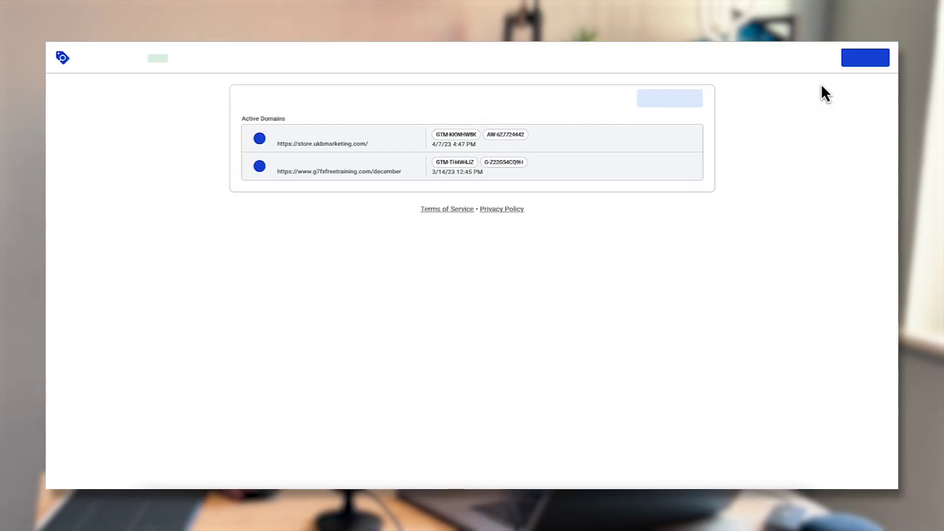
pyautogui.click(479, 315)
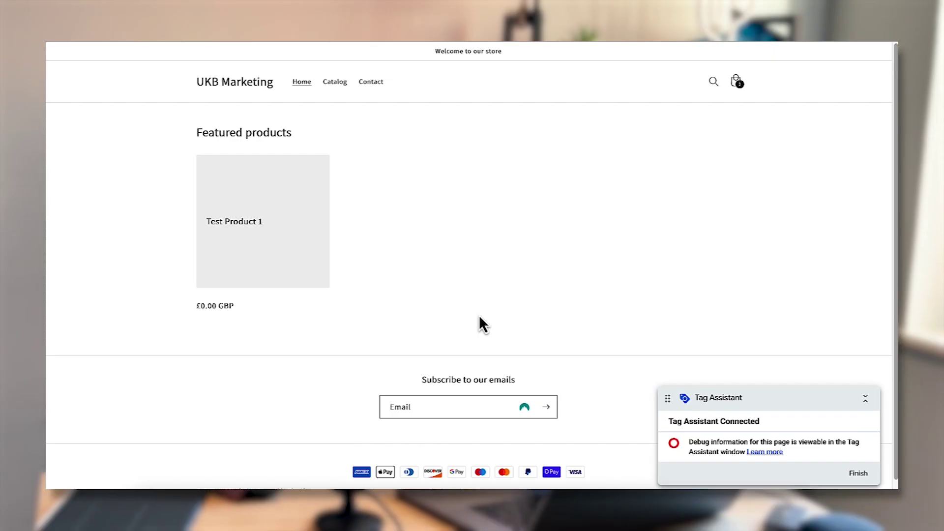
pyautogui.click(265, 219)
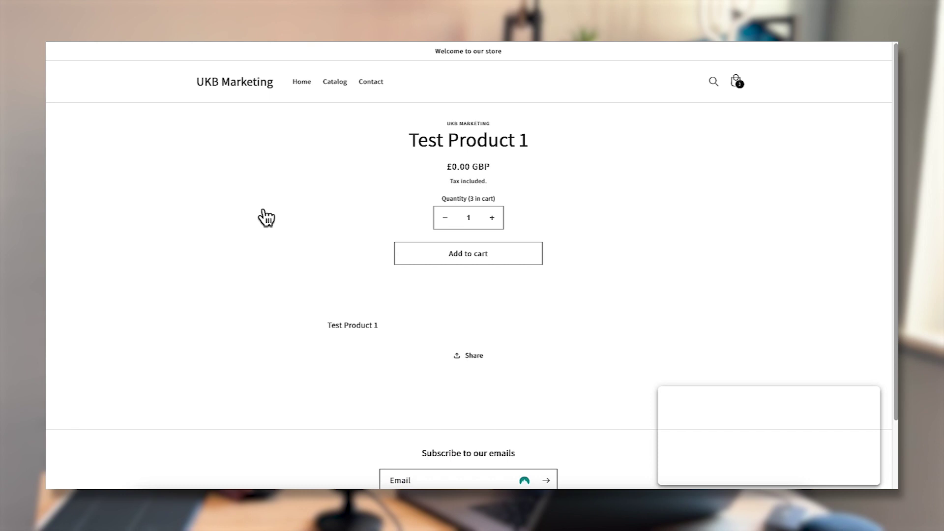
pyautogui.click(512, 263)
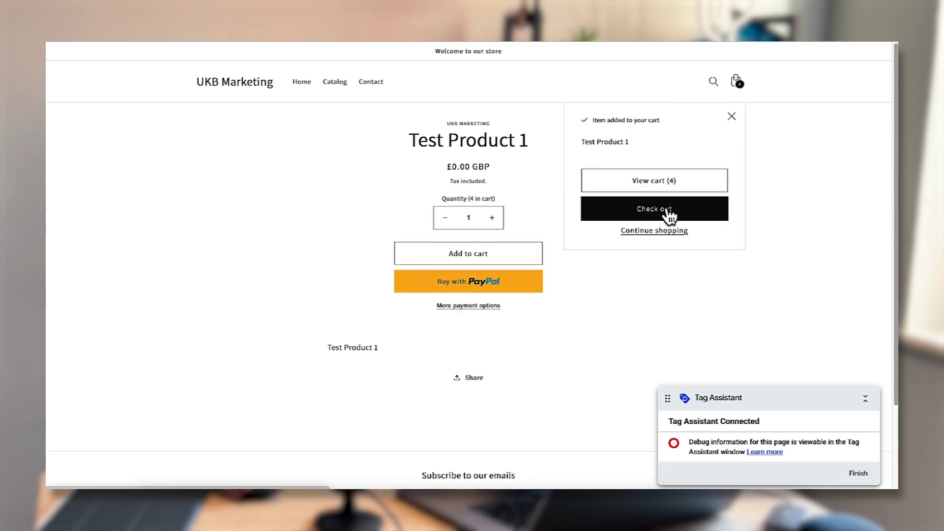
pyautogui.click(667, 210)
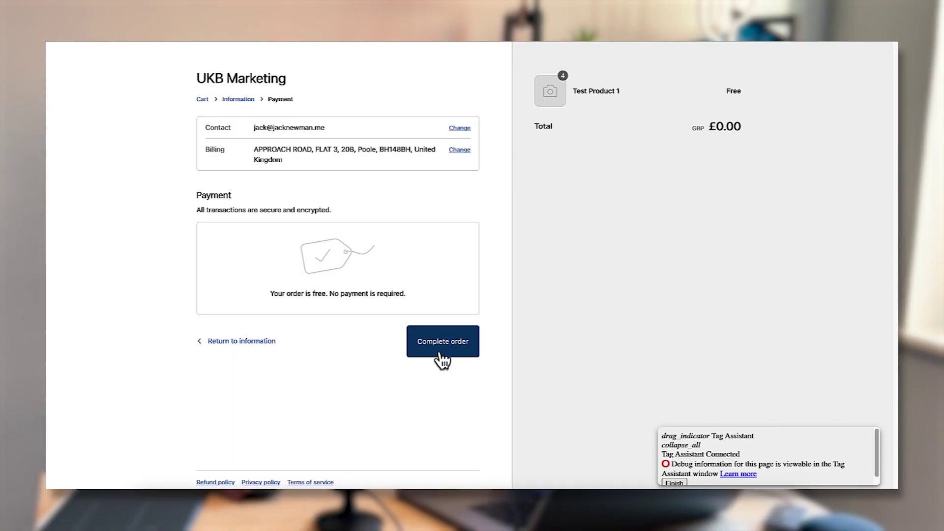
# Place the test order and review the purchase event's fired tags, data layer and G-ESZ7RMLT1J hits.
pyautogui.click(440, 352)
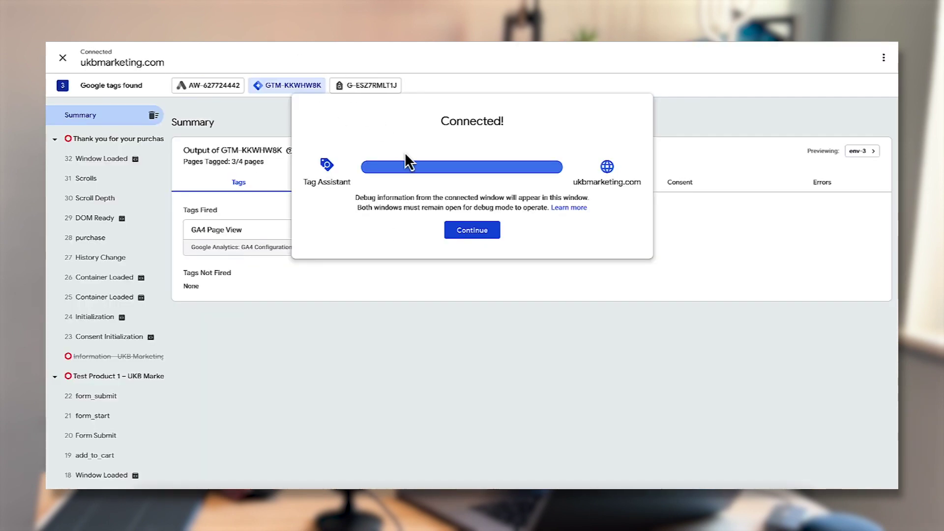
pyautogui.click(466, 231)
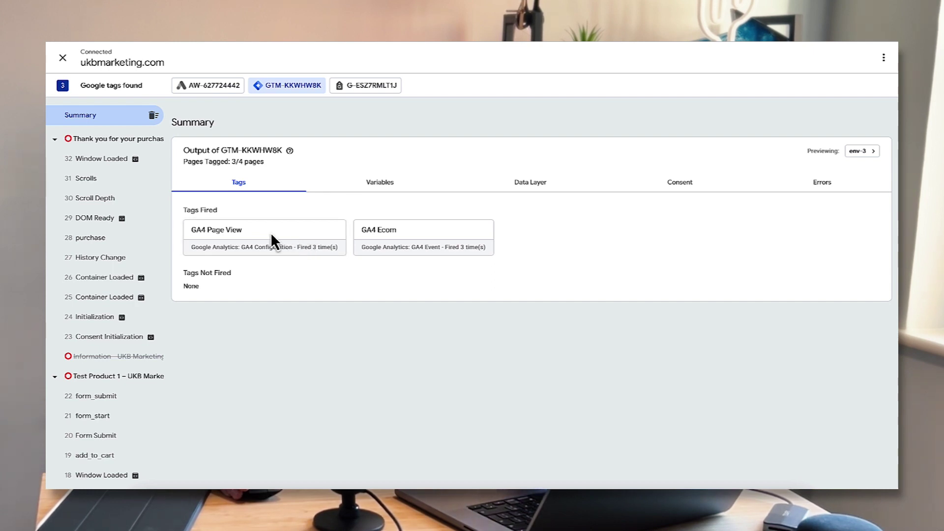
pyautogui.click(112, 239)
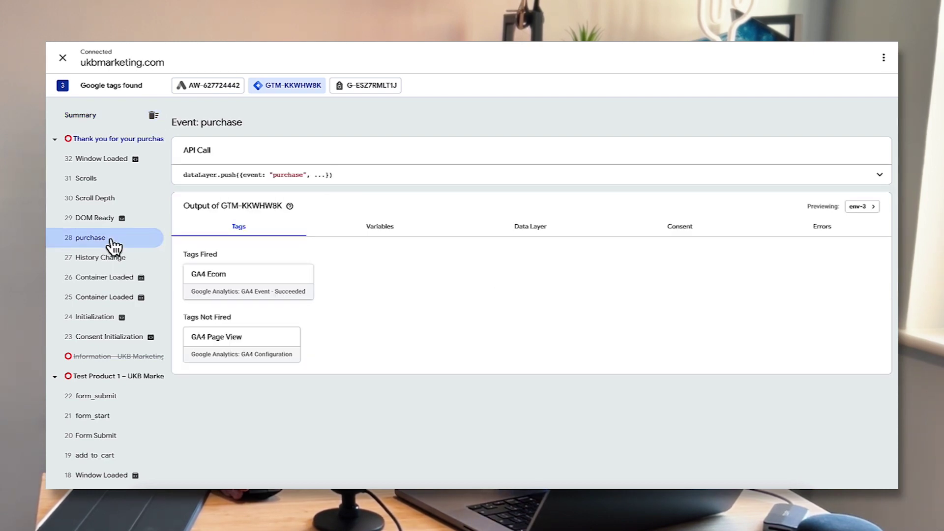
pyautogui.click(536, 241)
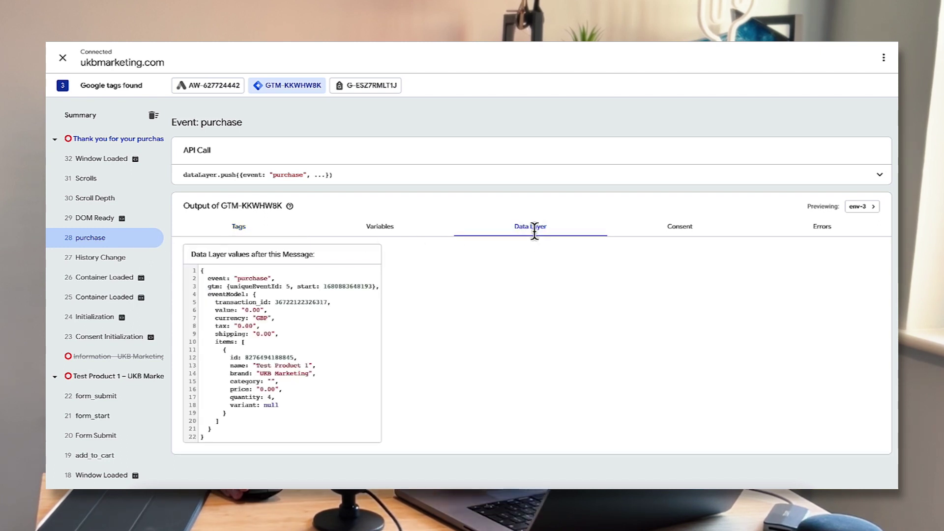
pyautogui.click(249, 229)
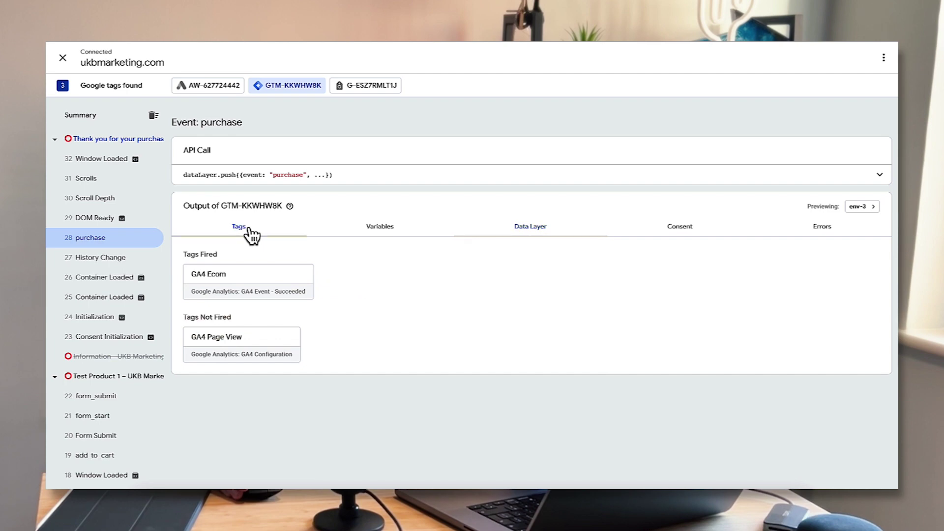
pyautogui.click(357, 90)
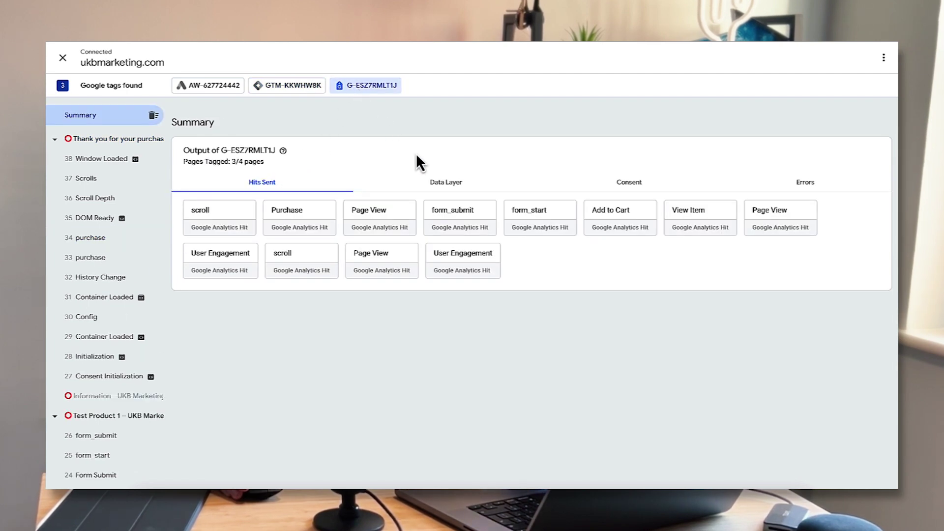
pyautogui.click(442, 185)
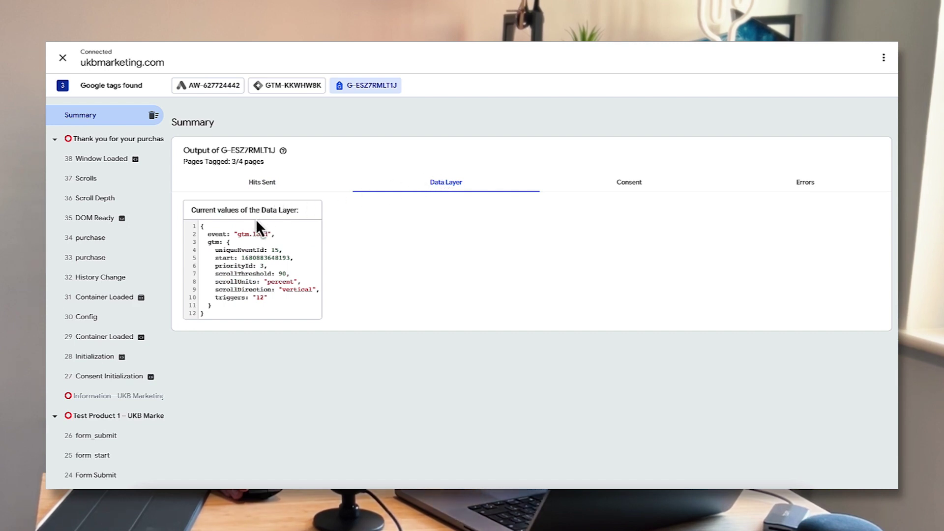
pyautogui.click(119, 143)
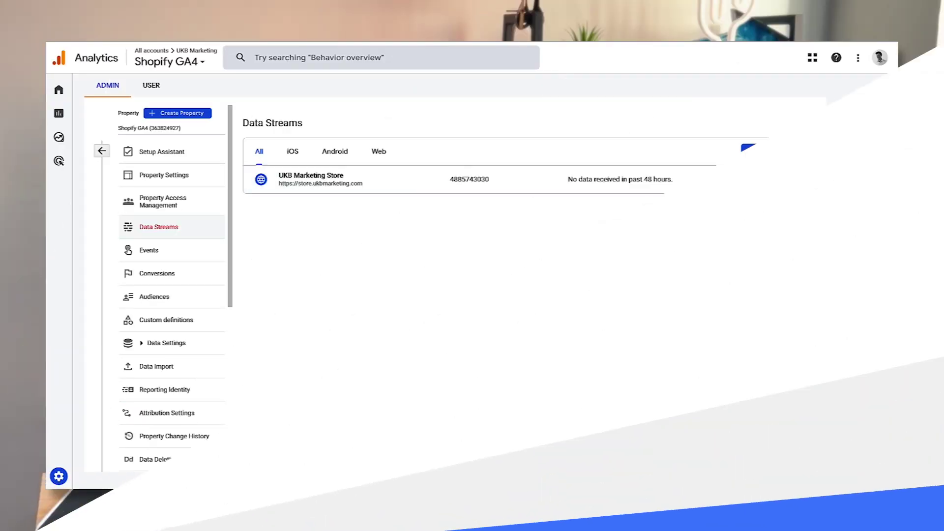
# Open DebugView from the property Admin page and dismiss the satisfaction survey.
pyautogui.moveTo(130, 412)
pyautogui.click(58, 479)
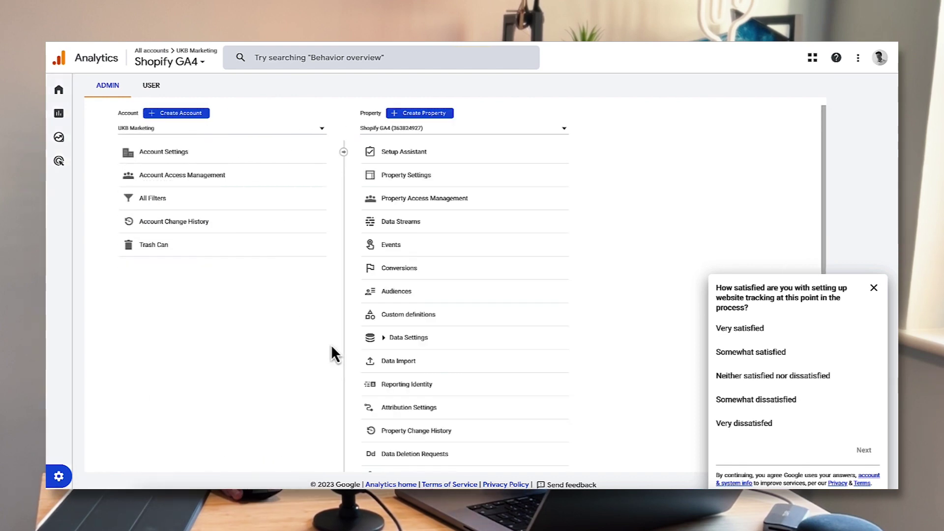
pyautogui.scroll(-5, 423, 331)
pyautogui.click(397, 272)
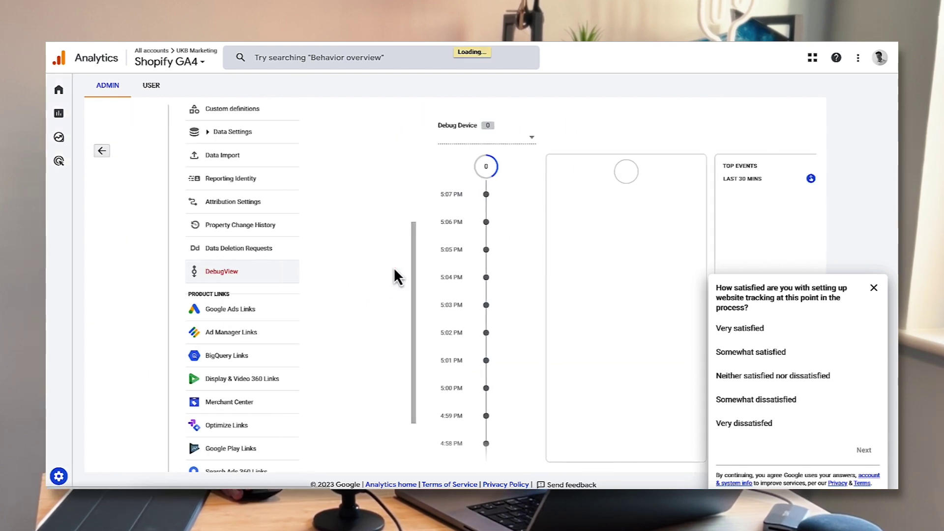
pyautogui.scroll(-1, 430, 274)
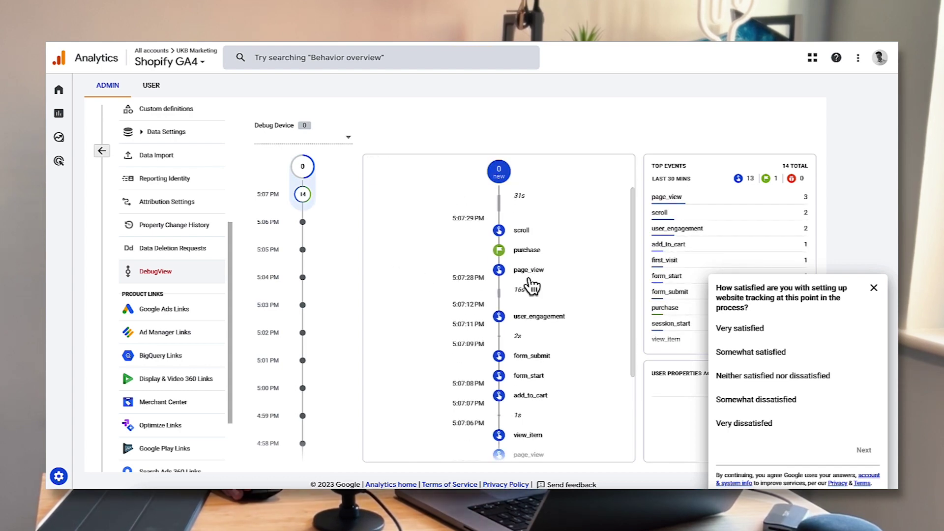
pyautogui.scroll(-1, 531, 282)
pyautogui.click(874, 287)
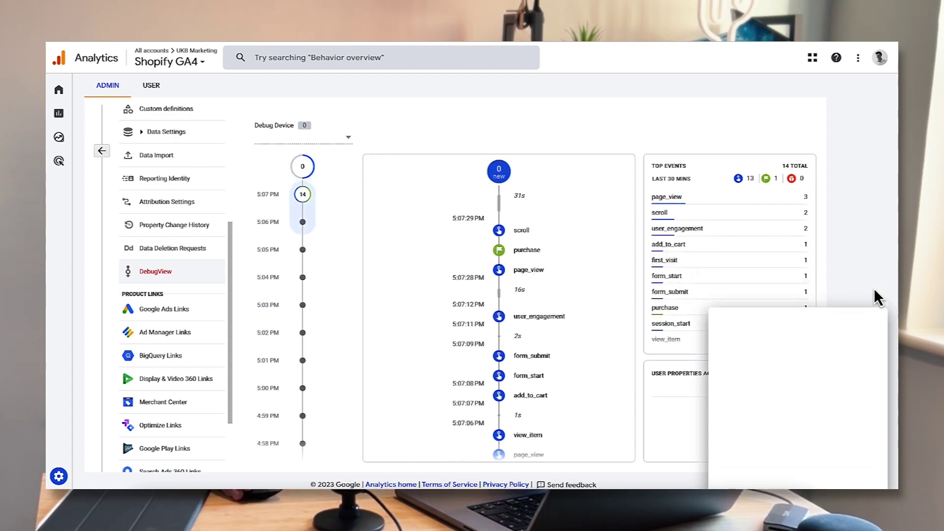
# Inspect the purchase event's items, expanding Test Product 1, then check the add_to_cart event.
pyautogui.click(526, 250)
pyautogui.click(609, 201)
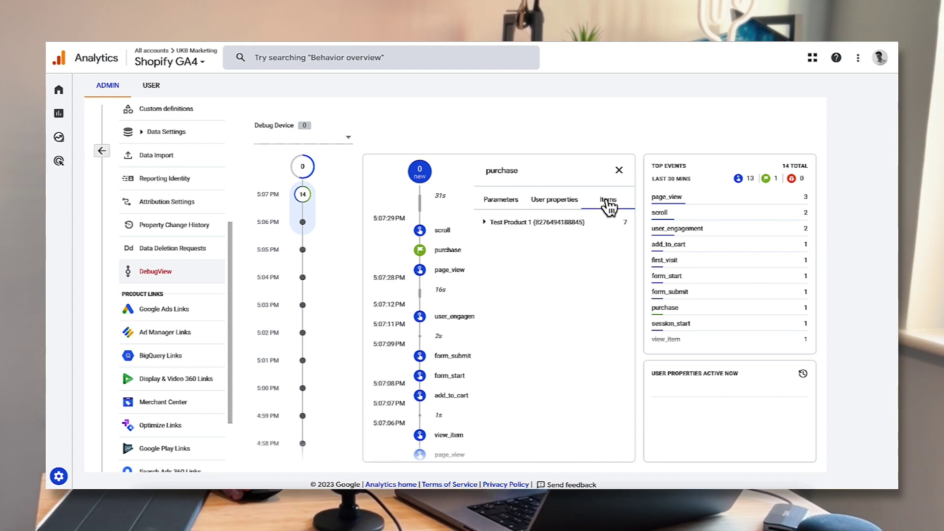
pyautogui.click(487, 223)
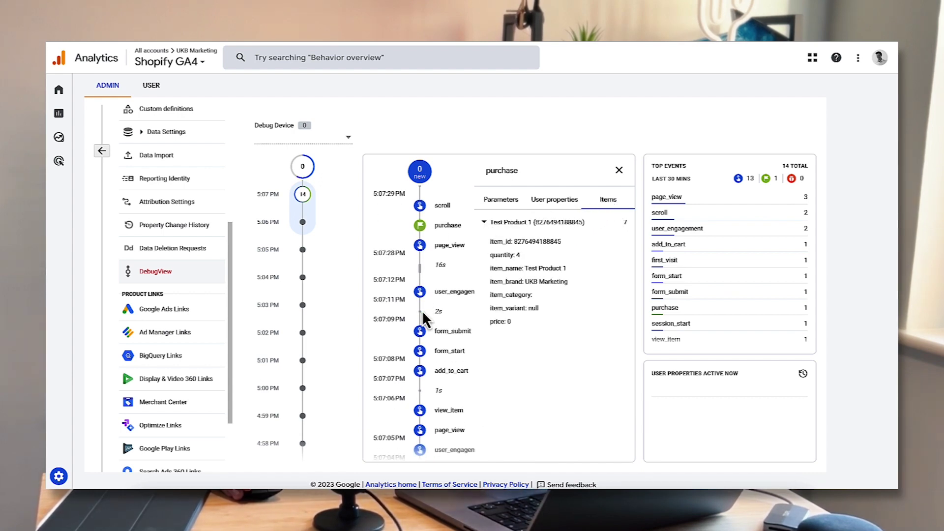
pyautogui.scroll(-1, 424, 315)
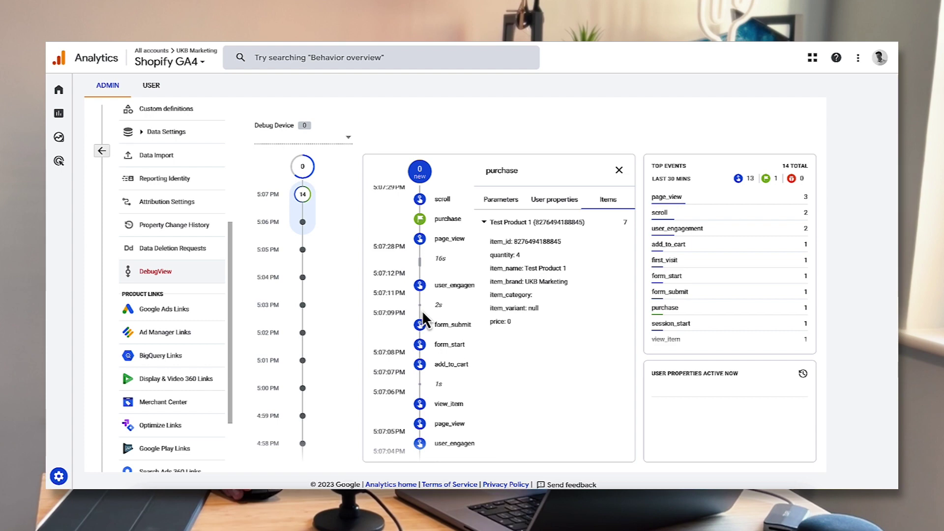
pyautogui.click(451, 367)
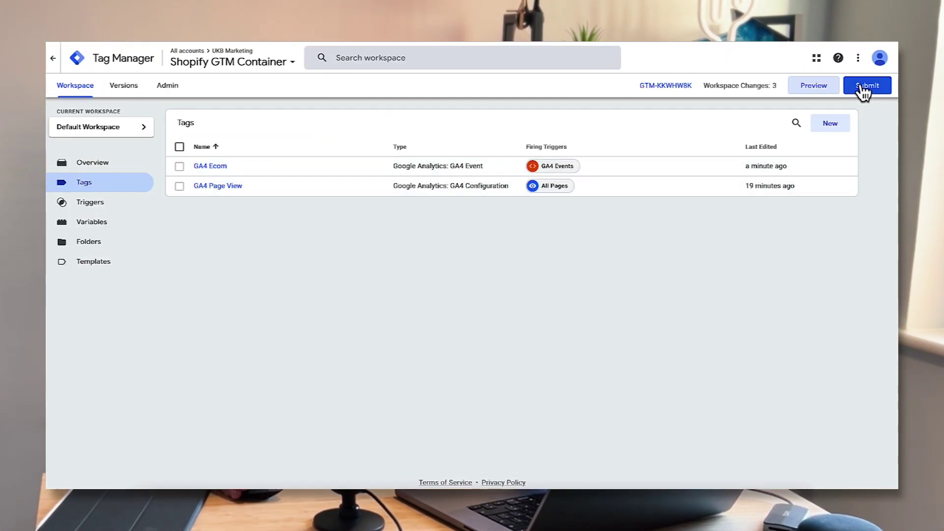
# Submit and publish the workspace as Version 2 without a description, then close the version panel.
pyautogui.click(861, 85)
pyautogui.click(864, 58)
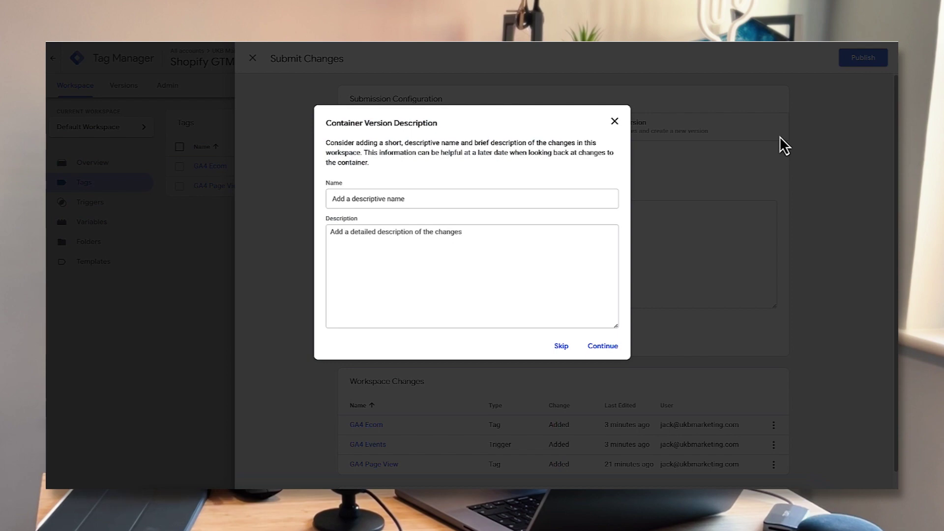
pyautogui.click(561, 347)
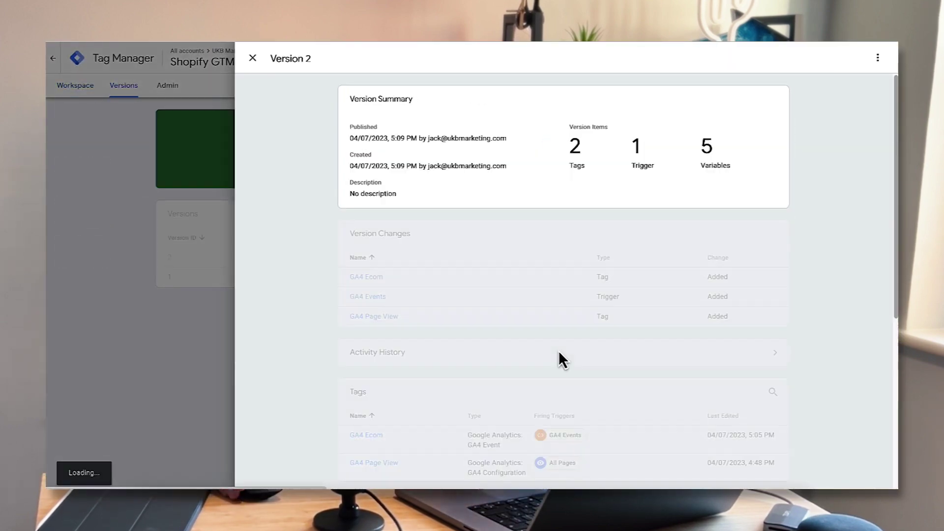
pyautogui.click(253, 59)
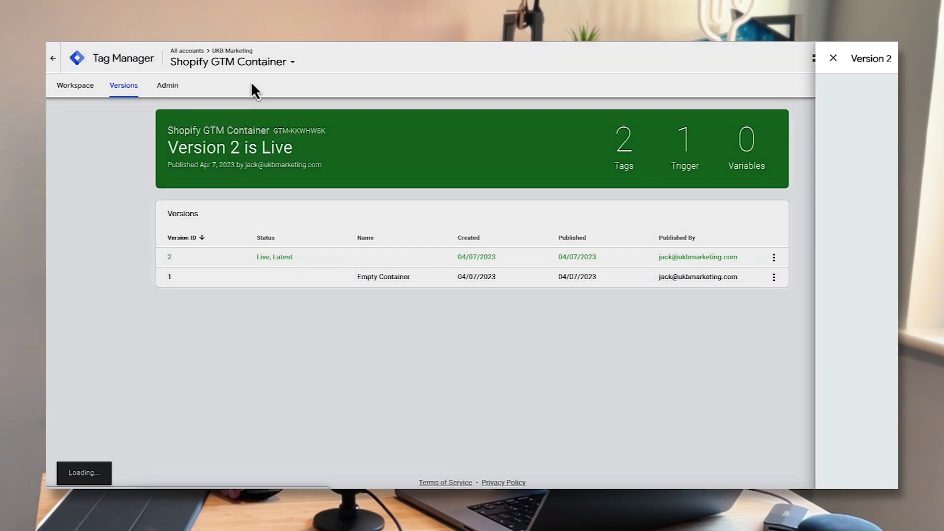